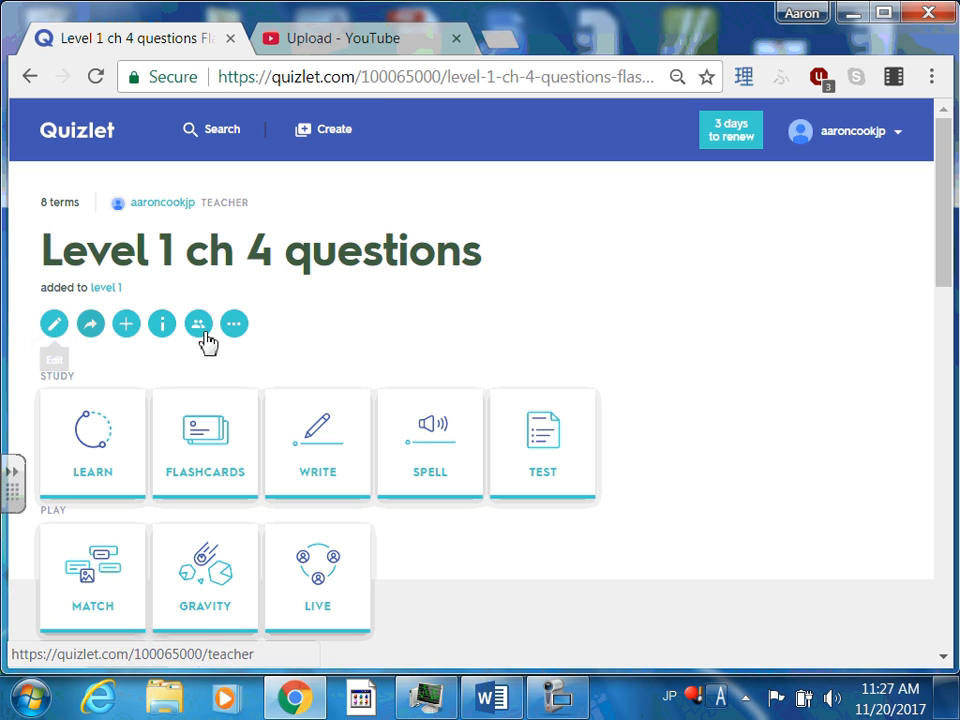
- Make a copy of the "Level 1 ch 4 questions" set and swap its terms and definitions
click(243, 330)
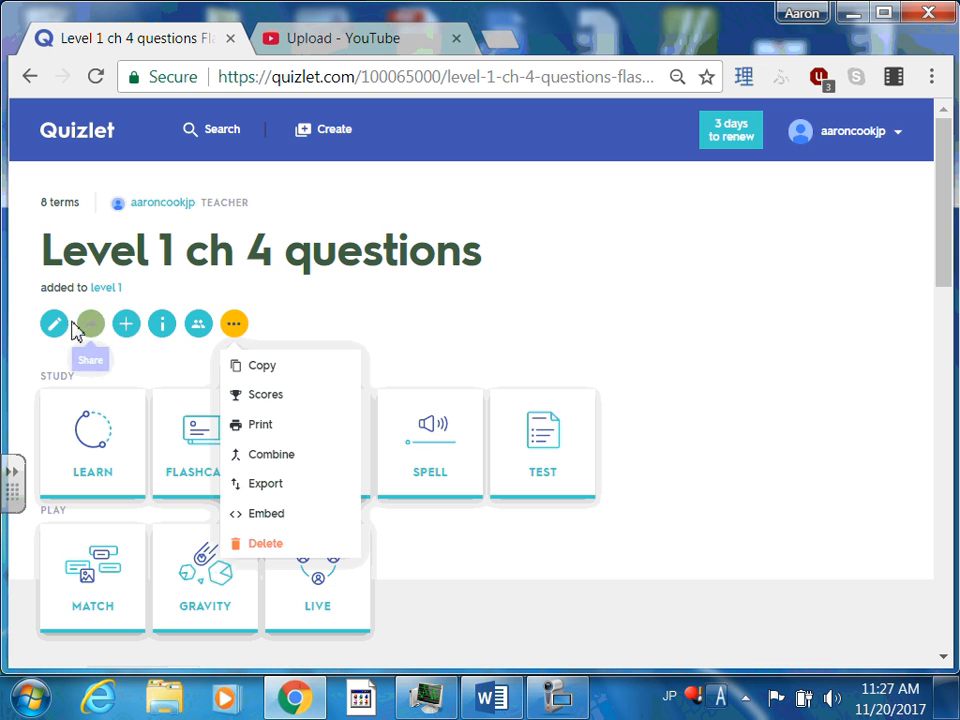
click(268, 374)
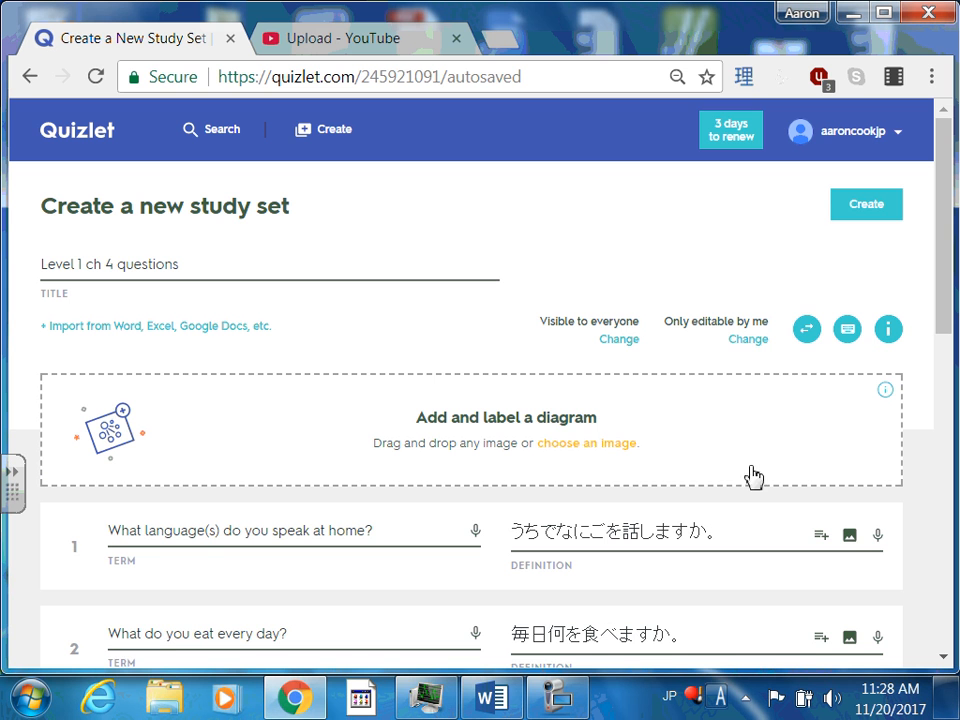
click(808, 334)
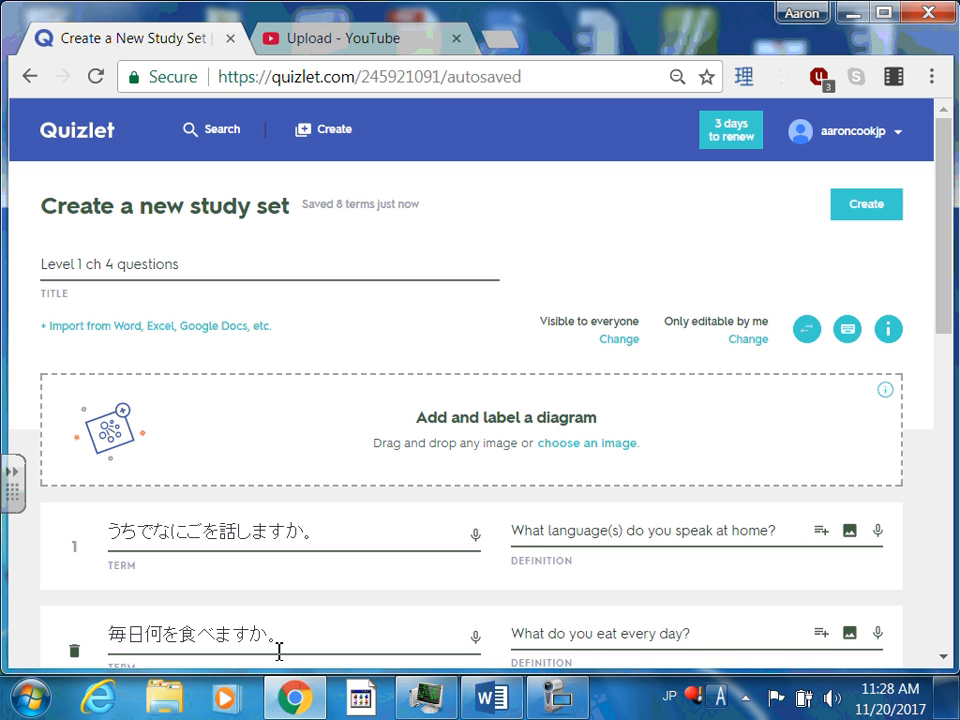
- Set the language of the definitions to Japanese
click(795, 527)
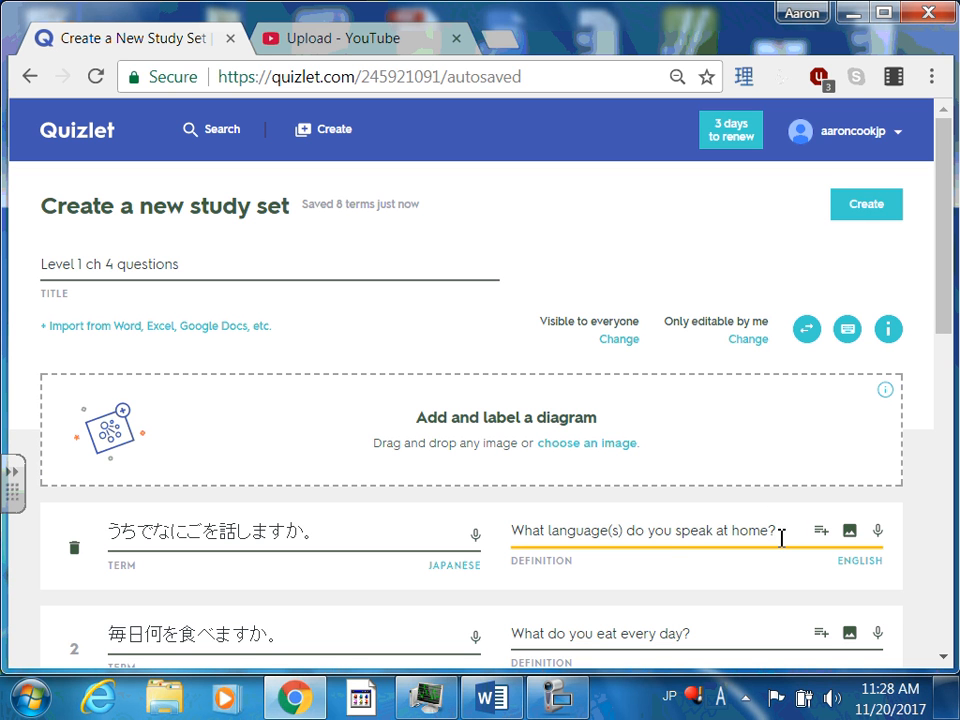
click(855, 562)
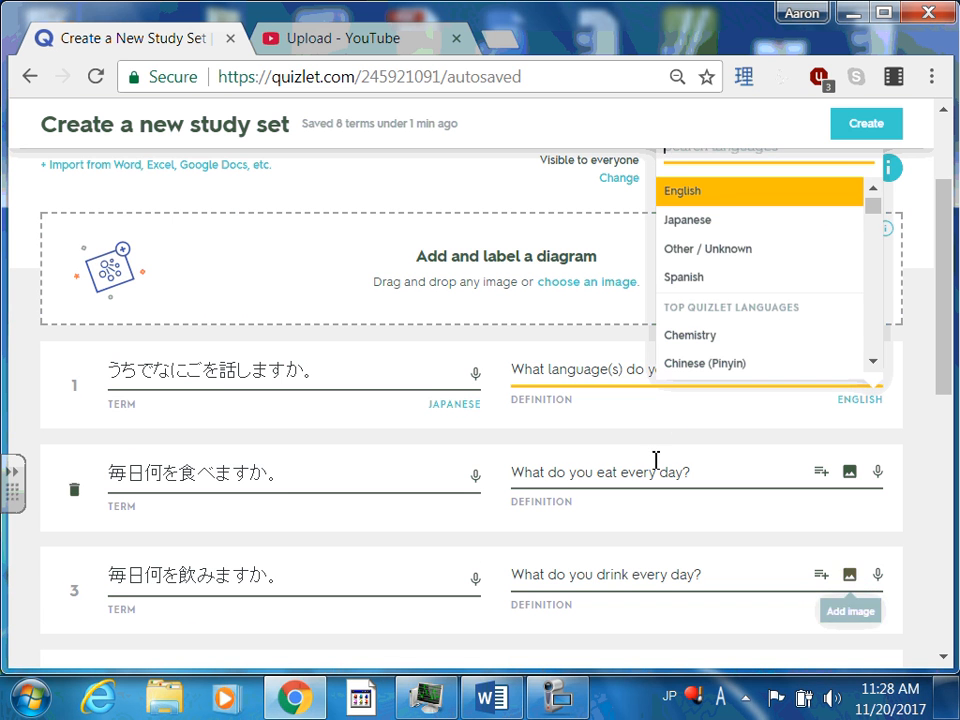
click(706, 222)
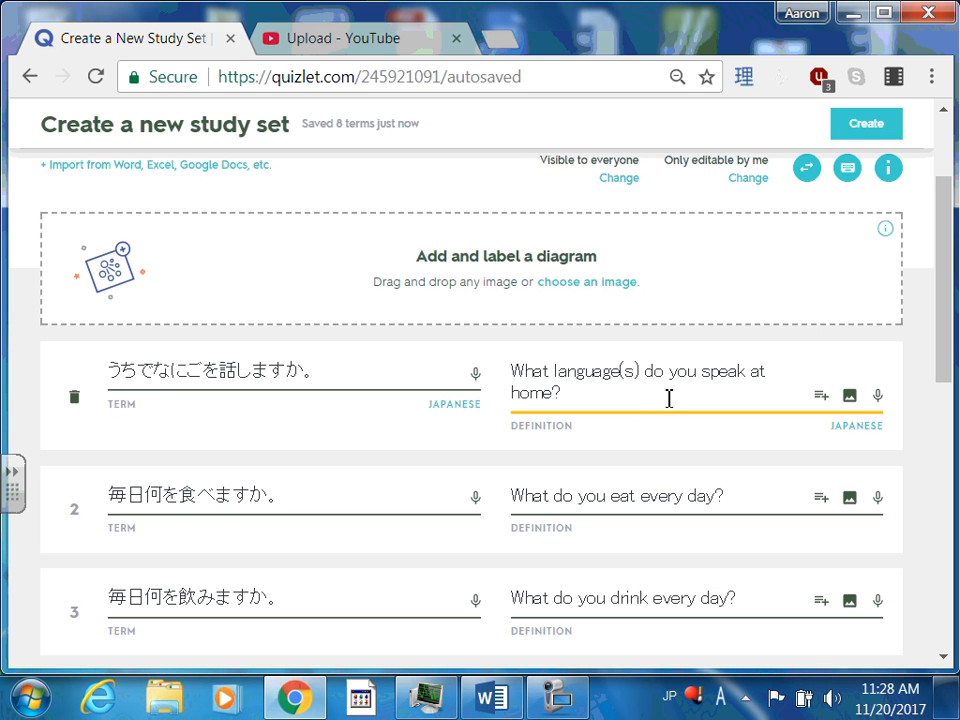
- Replace the first card's English definition with the Japanese answer 英語を話します。
key(BackSpace)
key(BackSpace)
key(BackSpace)
key(BackSpace)
key(BackSpace)
key(BackSpace)
key(BackSpace)
key(BackSpace)
key(BackSpace)
key(BackSpace)
key(BackSpace)
key(BackSpace)
key(BackSpace)
key(BackSpace)
key(BackSpace)
key(BackSpace)
key(BackSpace)
key(BackSpace)
key(BackSpace)
key(BackSpace)
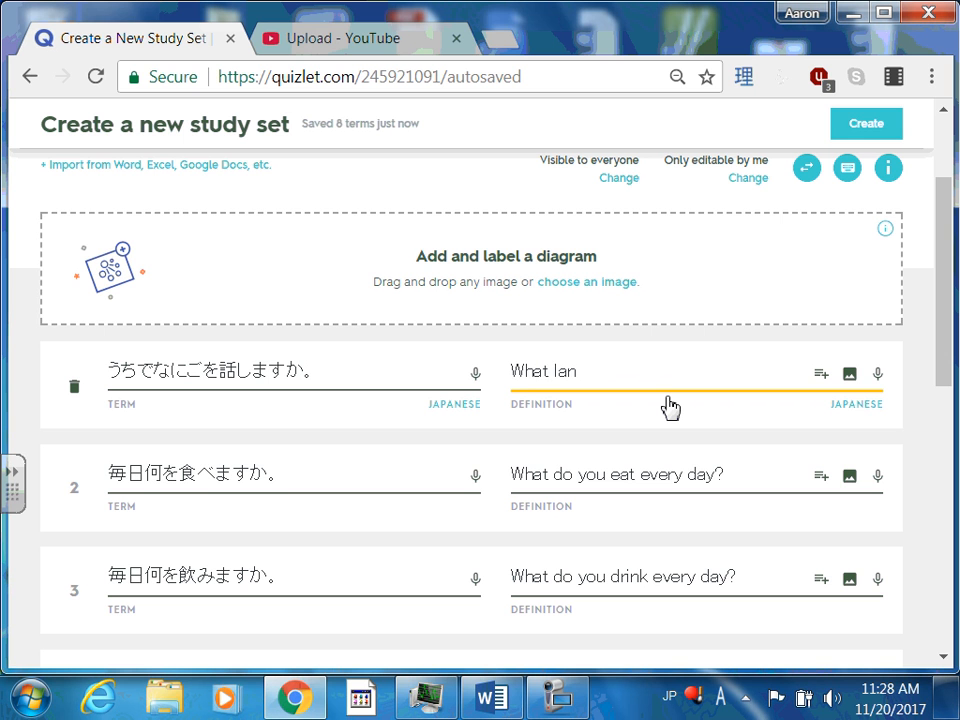
key(alt+grave)
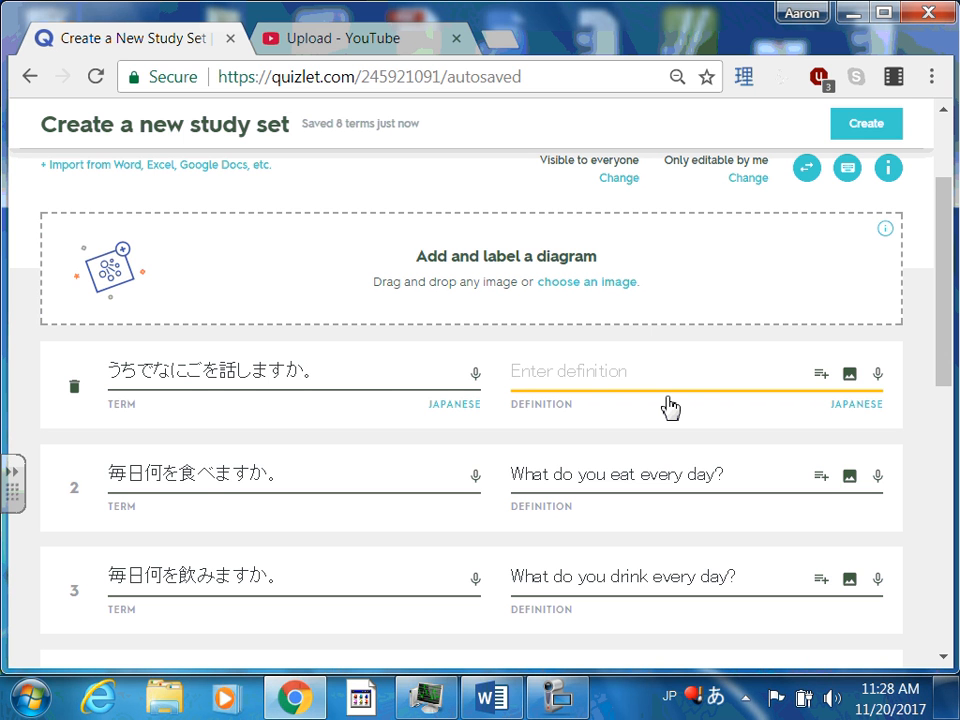
text(eigo)
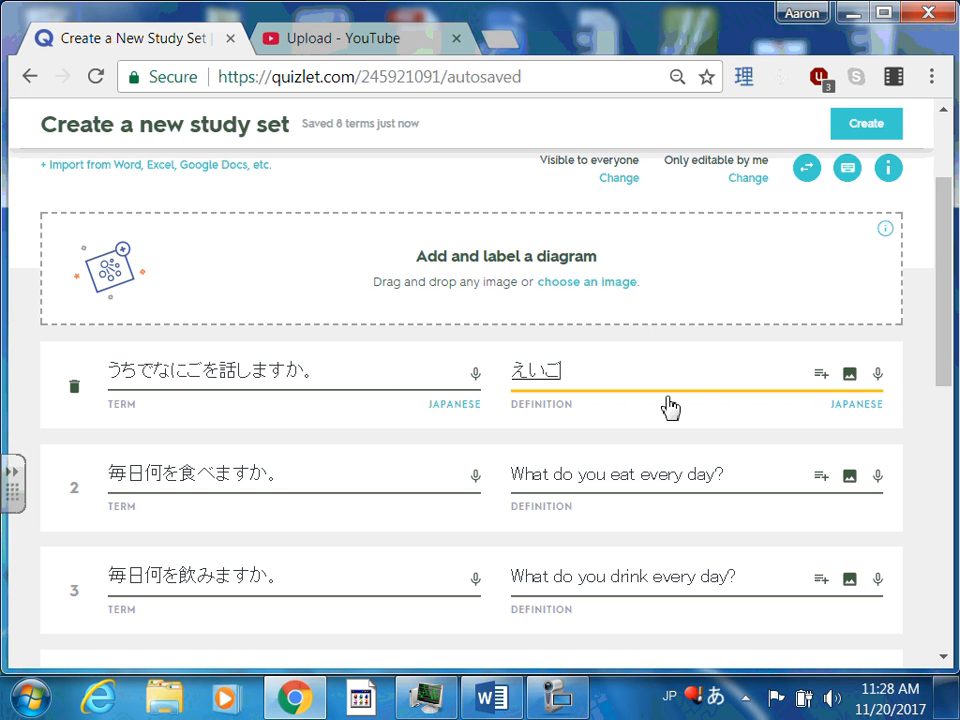
key(space)
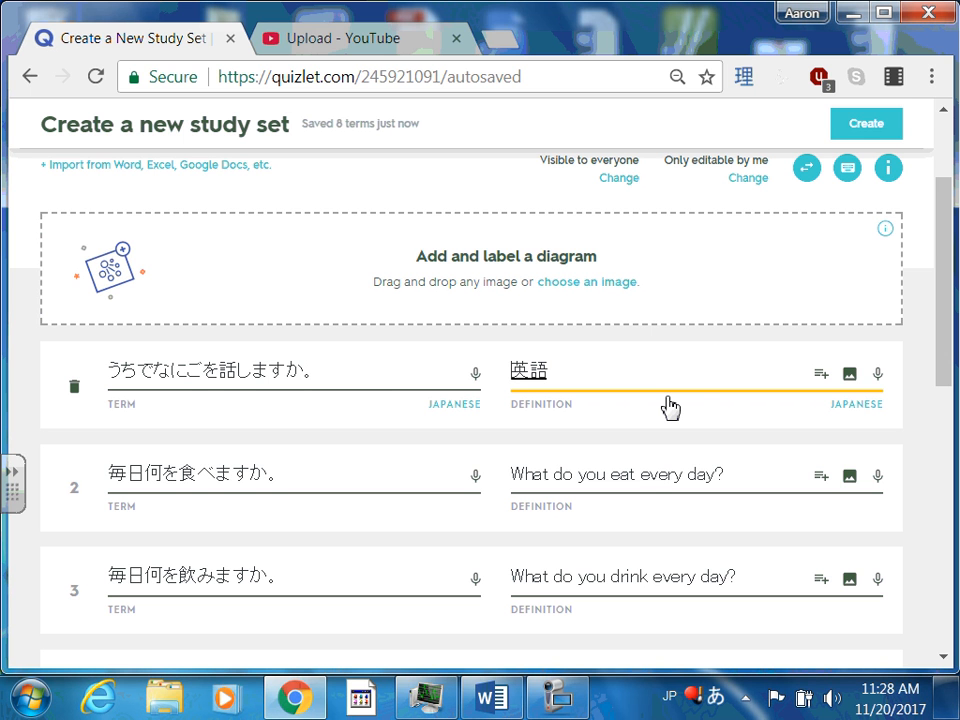
key(Return)
text(を)
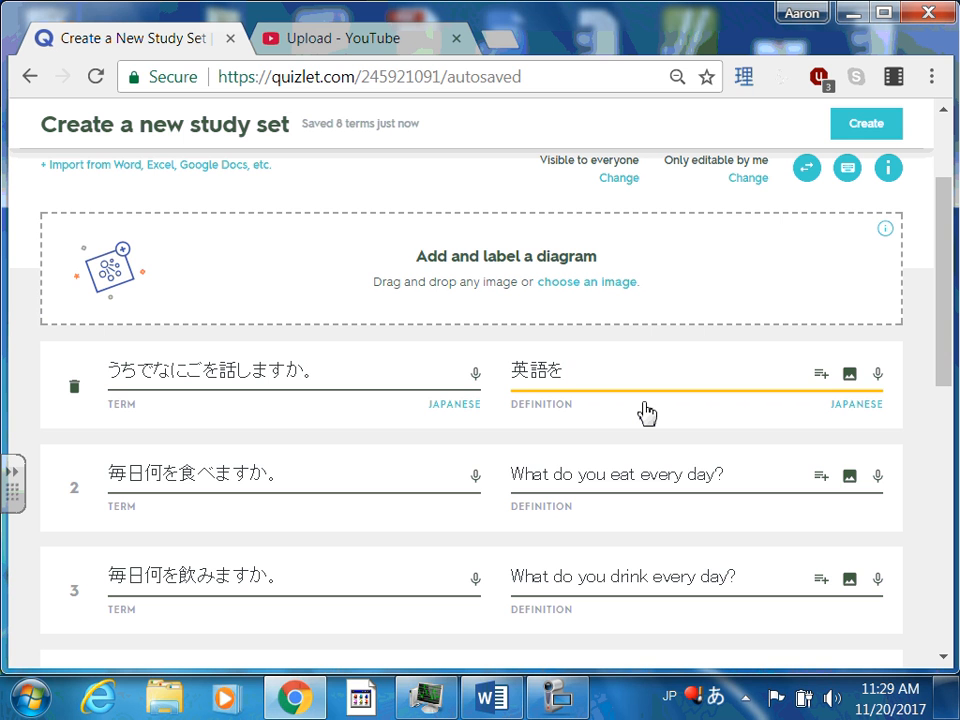
text(hanashim)
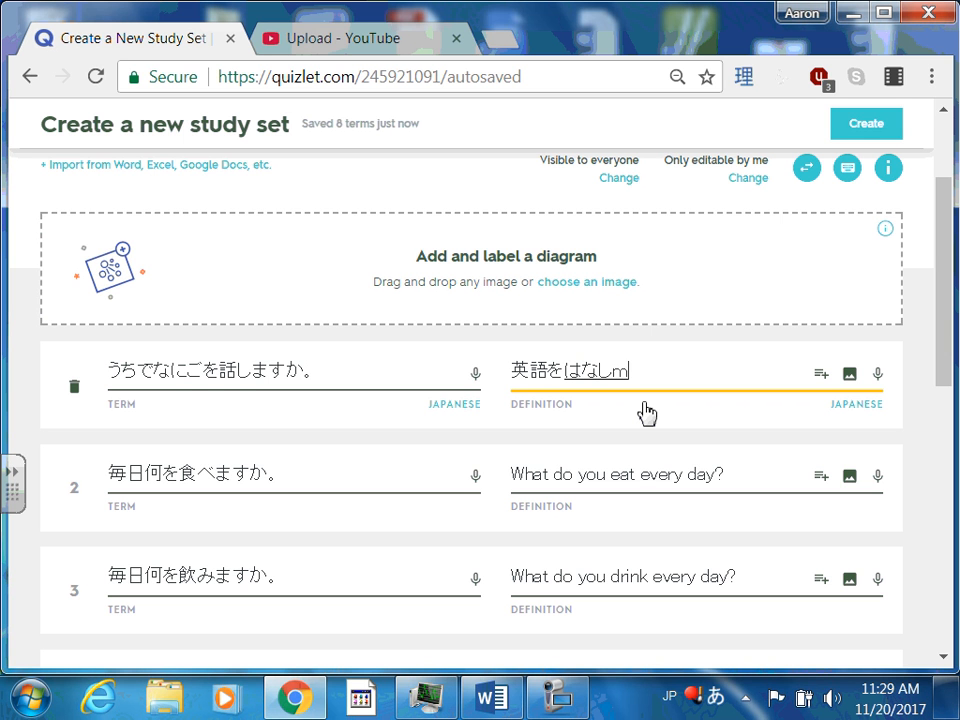
text(asu)
key(space)
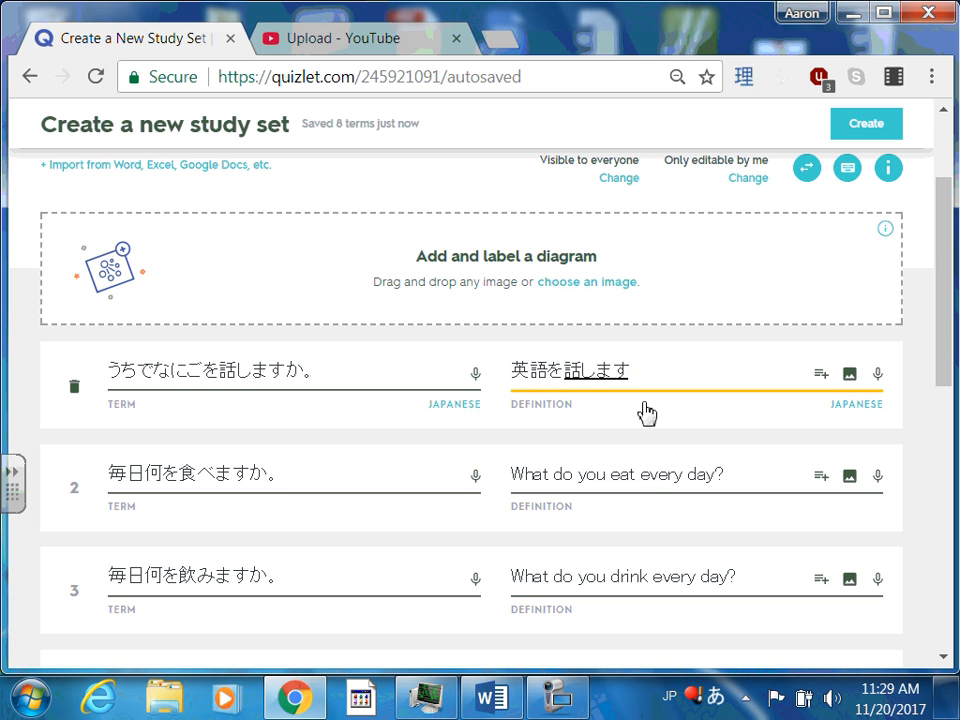
key(Return)
text(.)
key(Return)
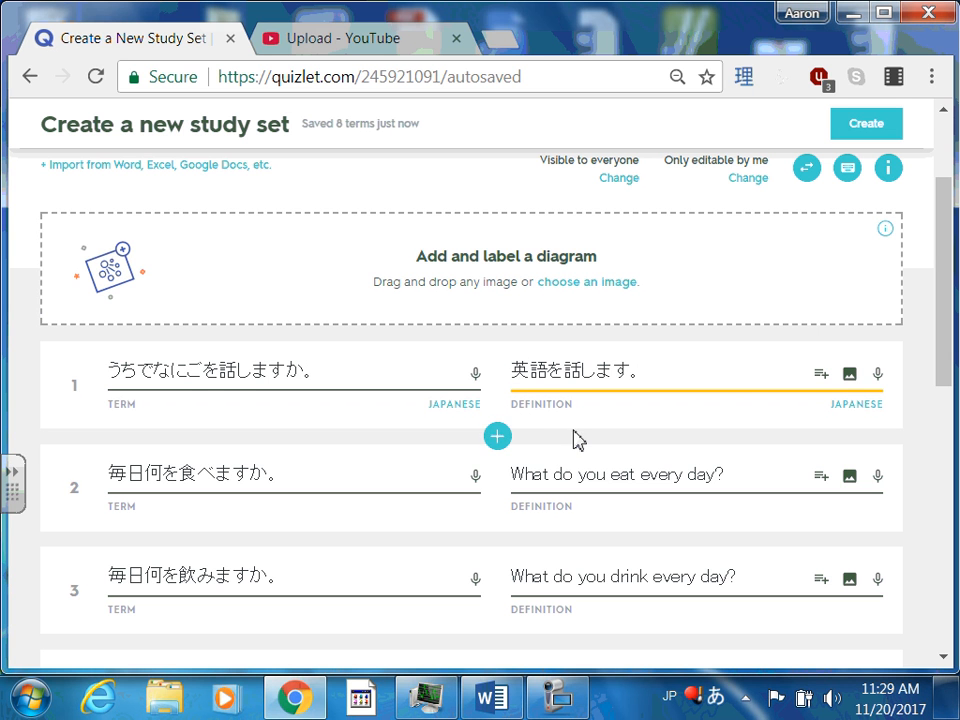
- Try inserting 日本語と before 英語 in the first card's definition
text(にほん)
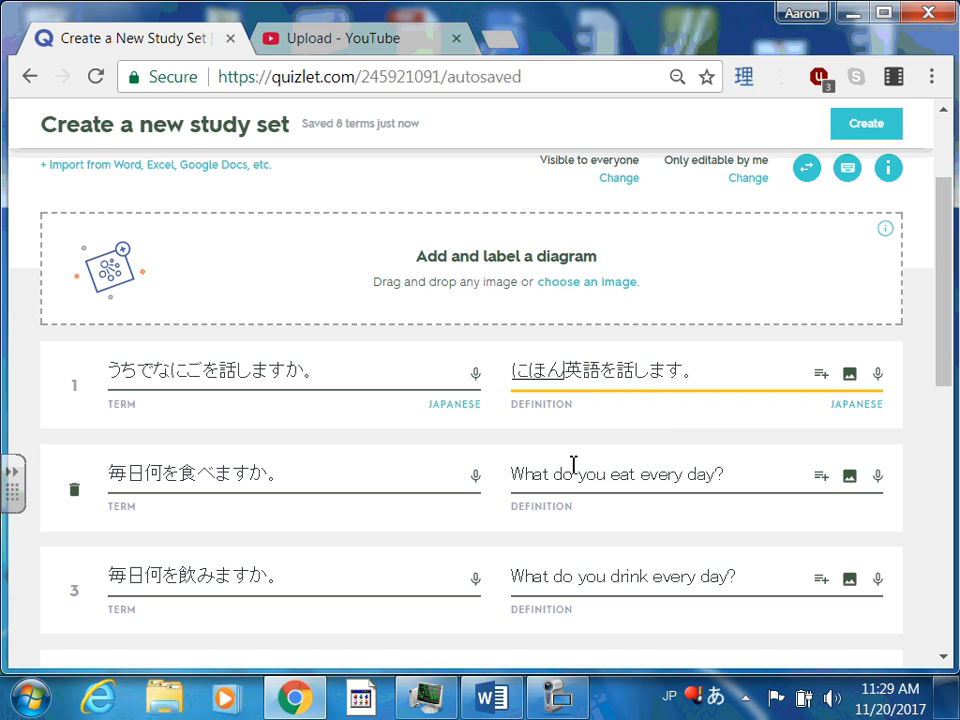
key(space)
text(と)
key(Return)
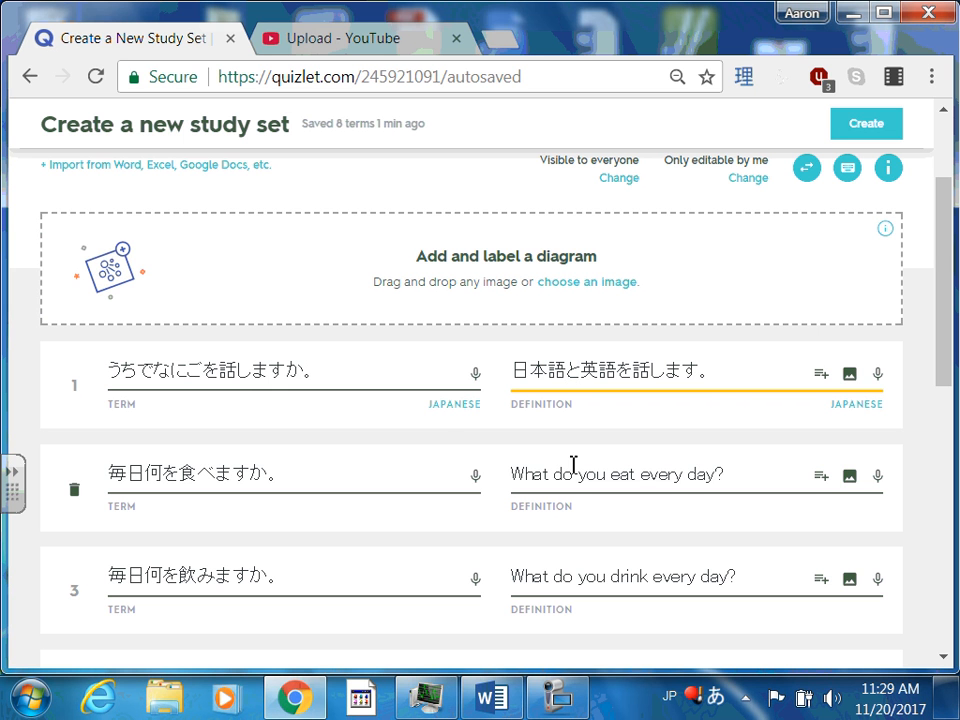
key(BackSpace)
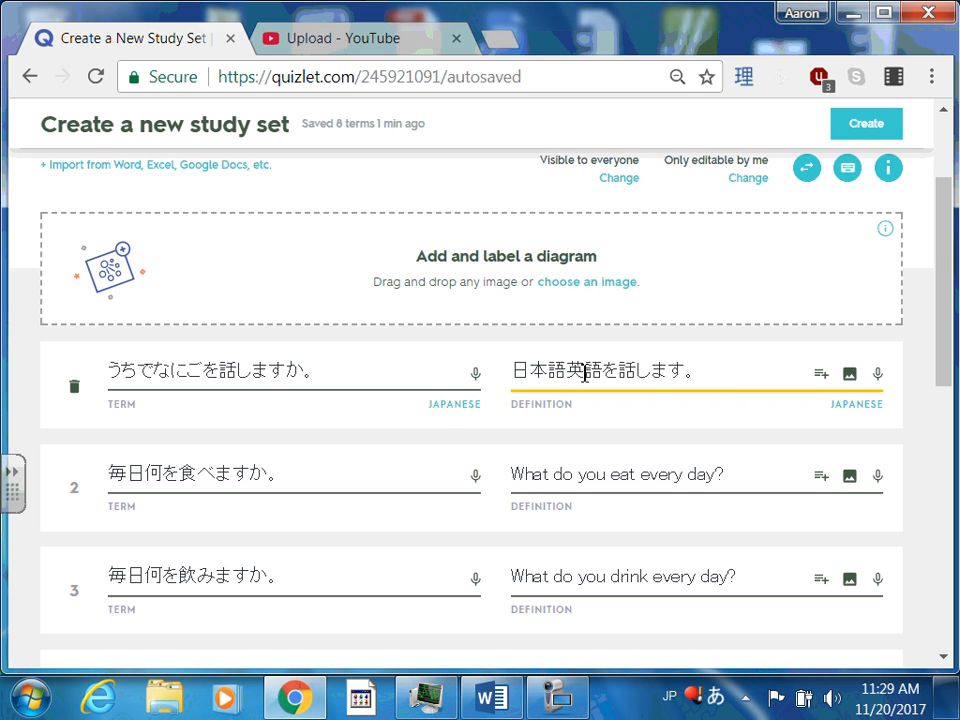
key(BackSpace)
key(BackSpace)
key(BackSpace)
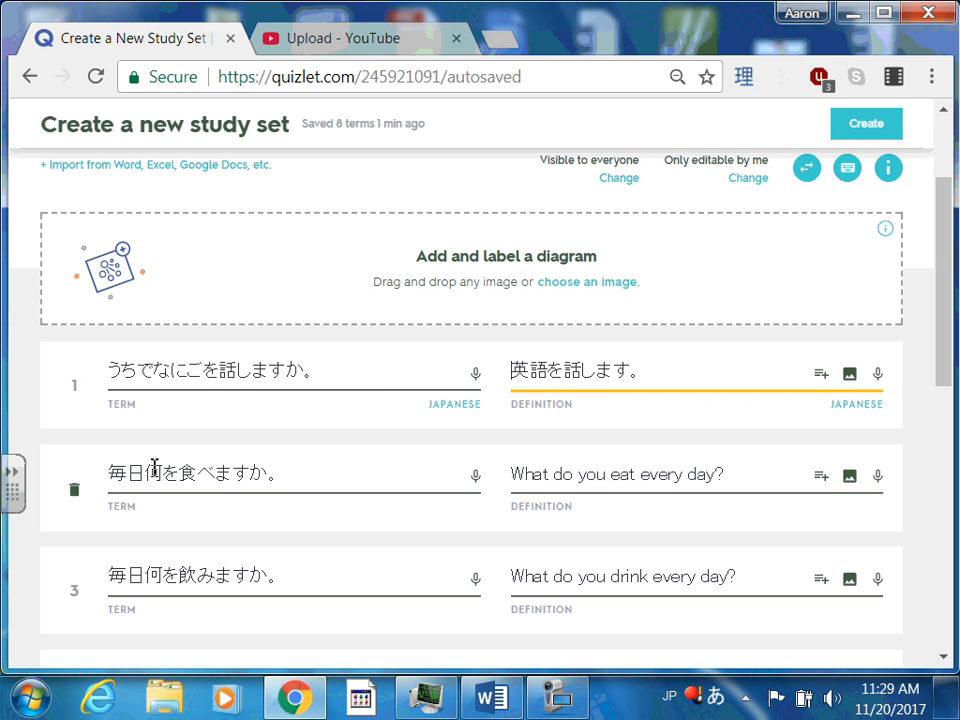
- Replace the second card's English definition with the Japanese answer パンを食べます。
click(735, 474)
drag(735, 474, 467, 476)
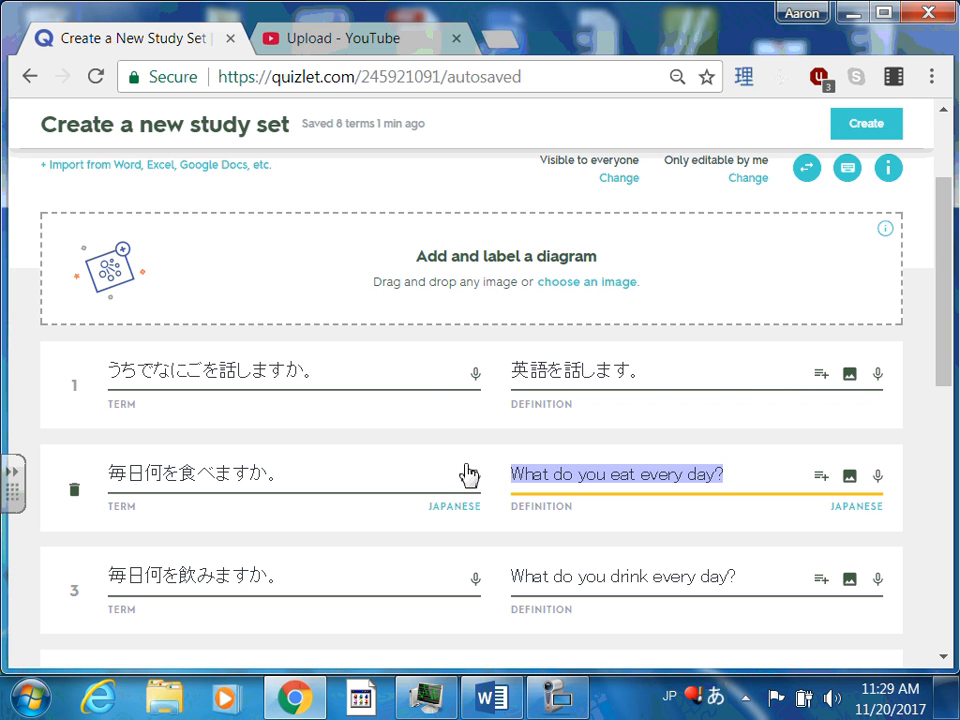
key(BackSpace)
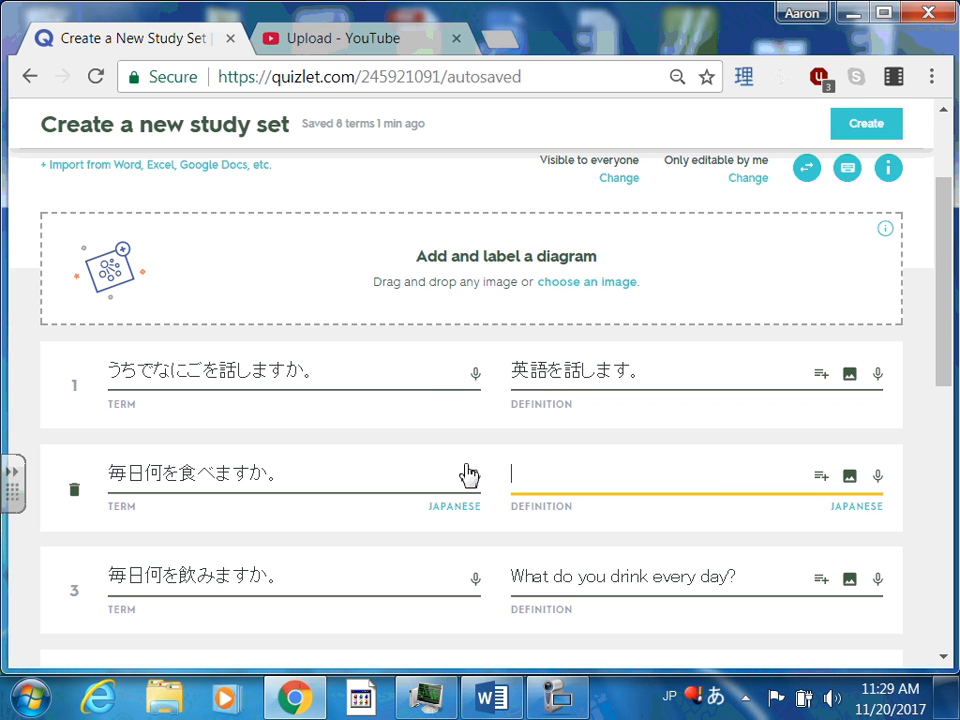
text(pan)
text(n)
key(BackSpace)
key(BackSpace)
text(pan)
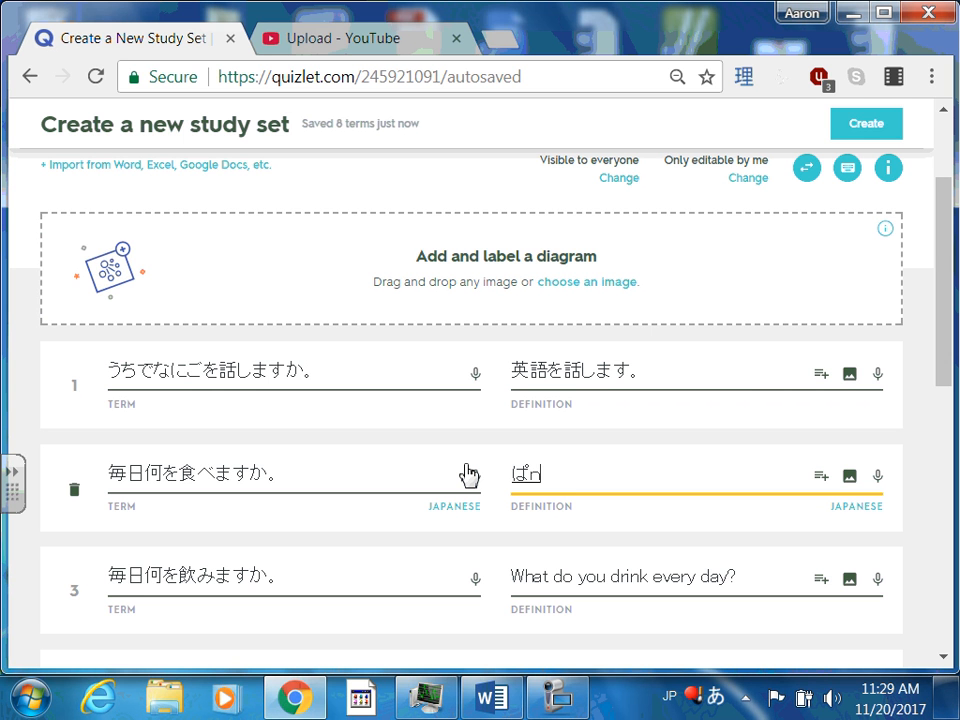
text(n)
key(space)
text(wota)
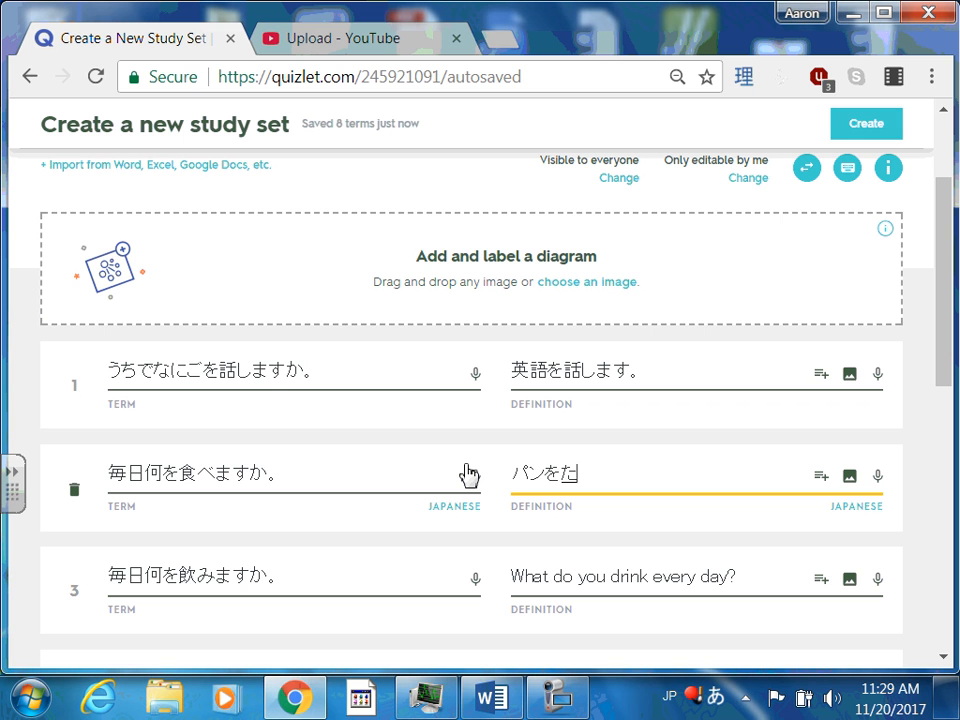
text(bemasu)
key(BackSpace)
key(BackSpace)
key(BackSpace)
text(bemasu)
key(space)
key(Return)
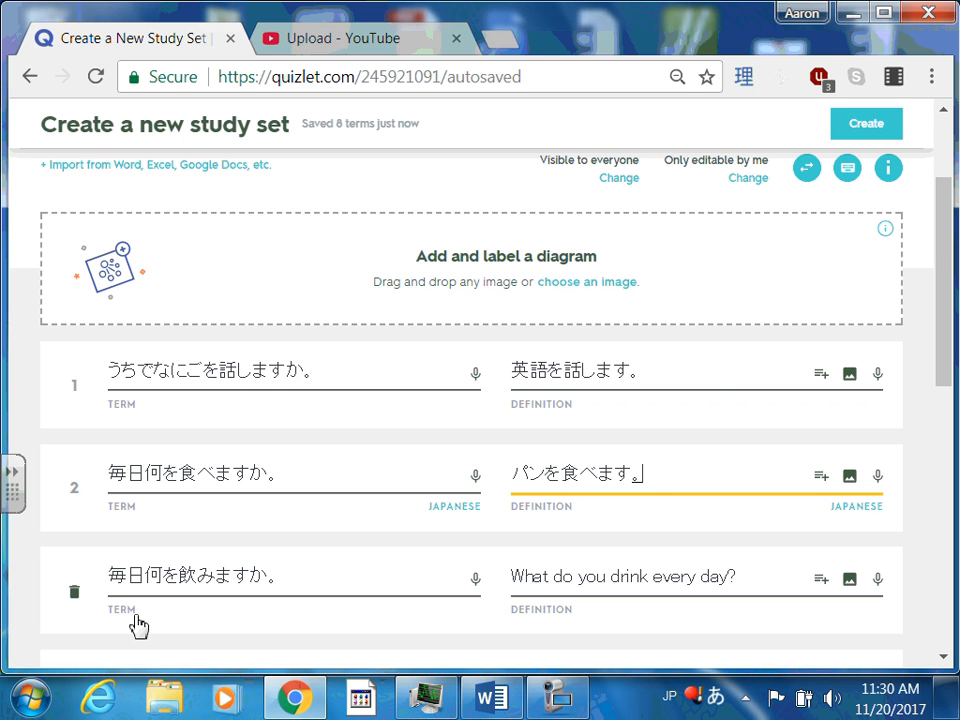
- Replace the third card's English definition with the Japanese answer 水を飲みます。
click(786, 575)
key(BackSpace)
key(BackSpace)
key(BackSpace)
key(BackSpace)
key(BackSpace)
key(BackSpace)
key(BackSpace)
key(BackSpace)
key(BackSpace)
key(BackSpace)
key(BackSpace)
key(BackSpace)
key(BackSpace)
key(BackSpace)
key(BackSpace)
key(BackSpace)
key(BackSpace)
key(BackSpace)
key(BackSpace)
key(BackSpace)
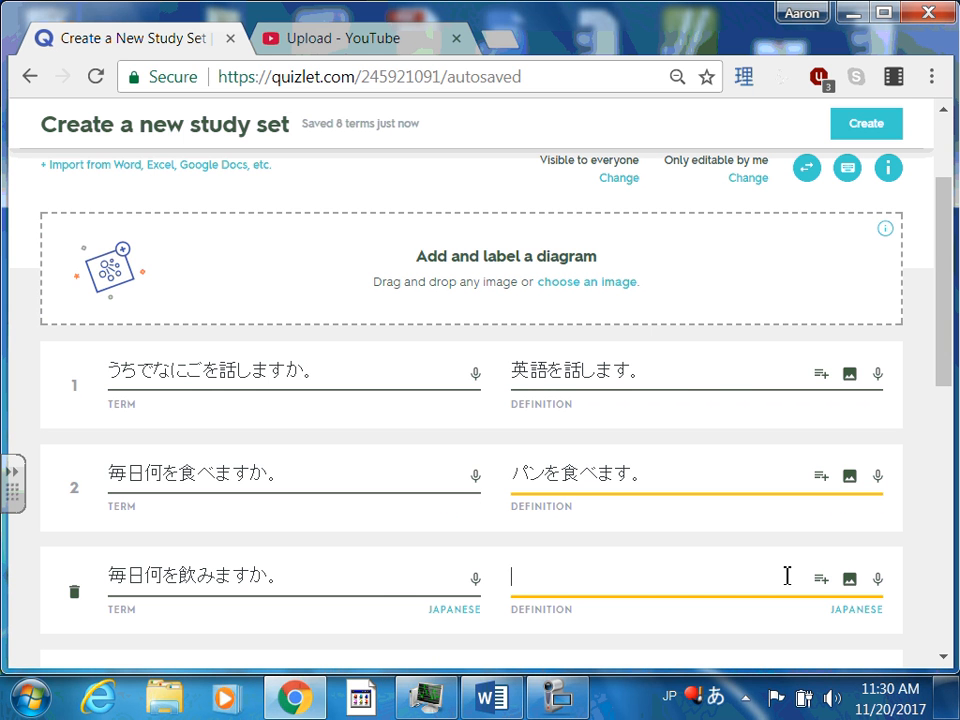
text(みzu)
key(space)
text(wonomima)
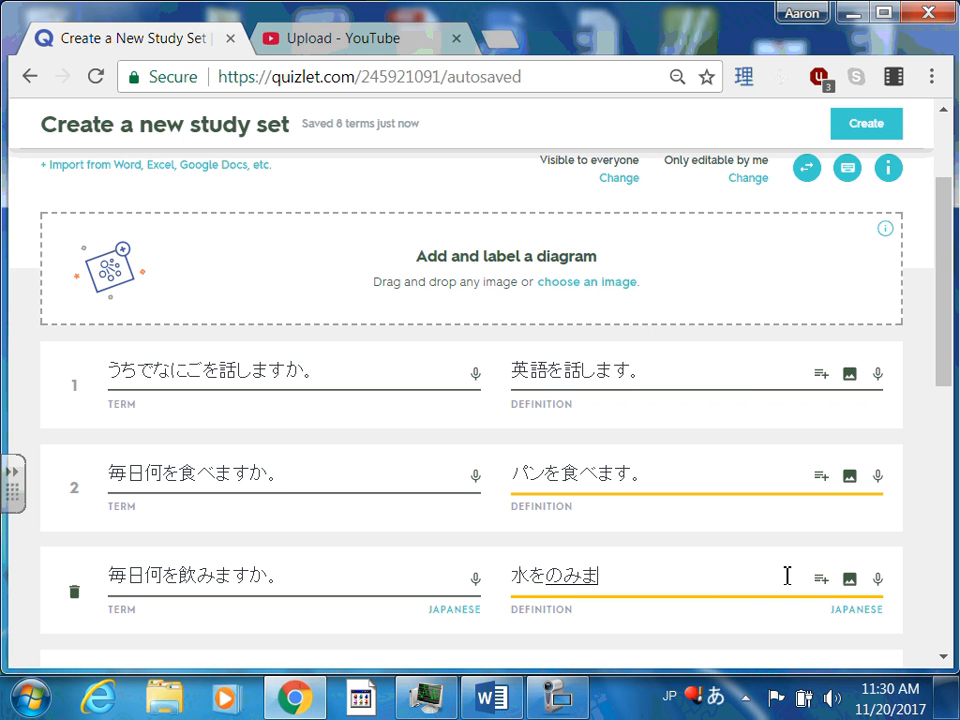
text(su)
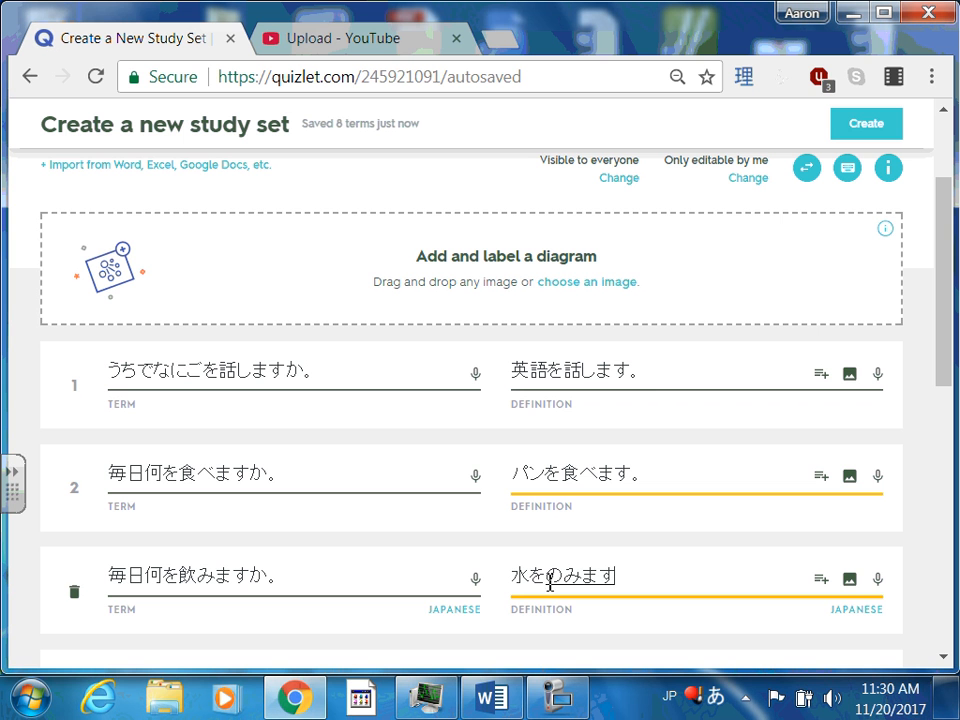
key(space)
key(Return)
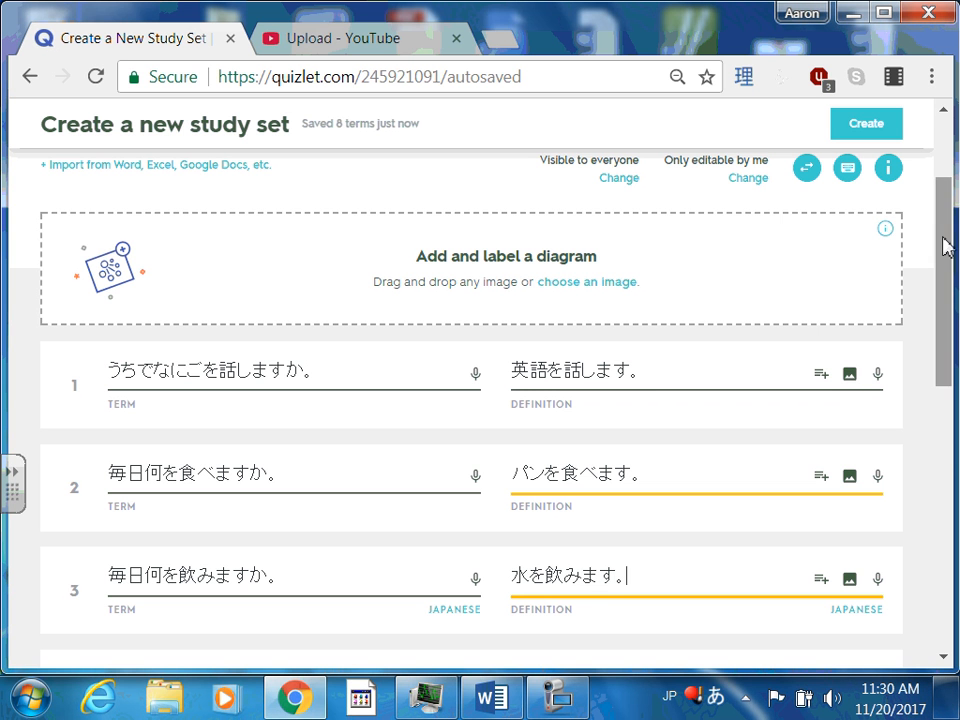
- Clear the English definition of the fourth card, which asks about yesterday's dinner
scroll(949, 328, down, 2)
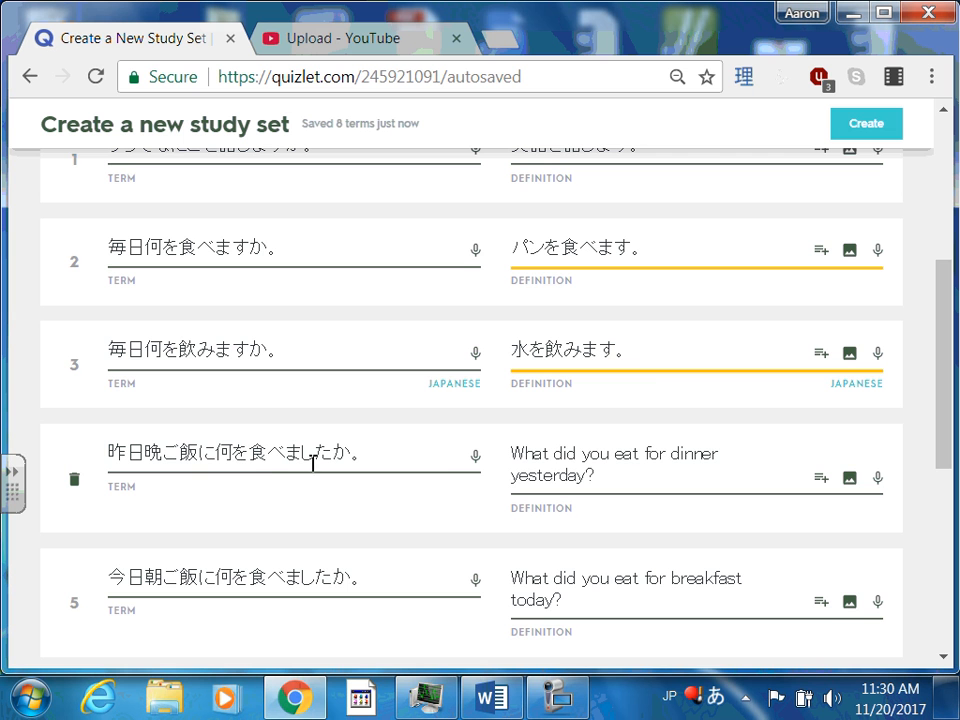
drag(660, 473, 450, 460)
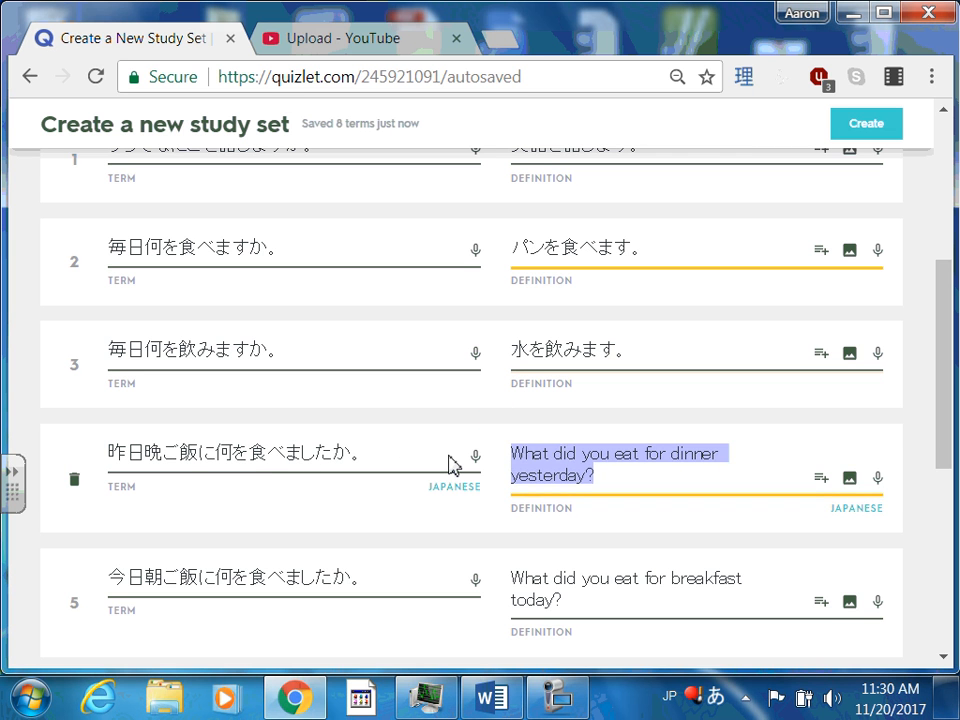
key(BackSpace)
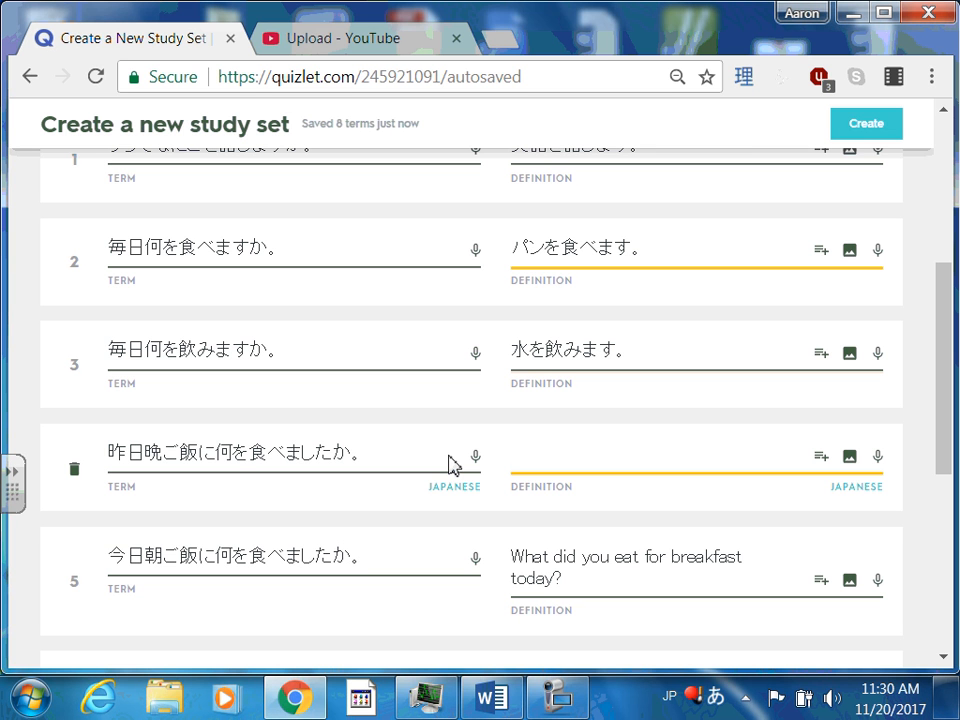
click(558, 697)
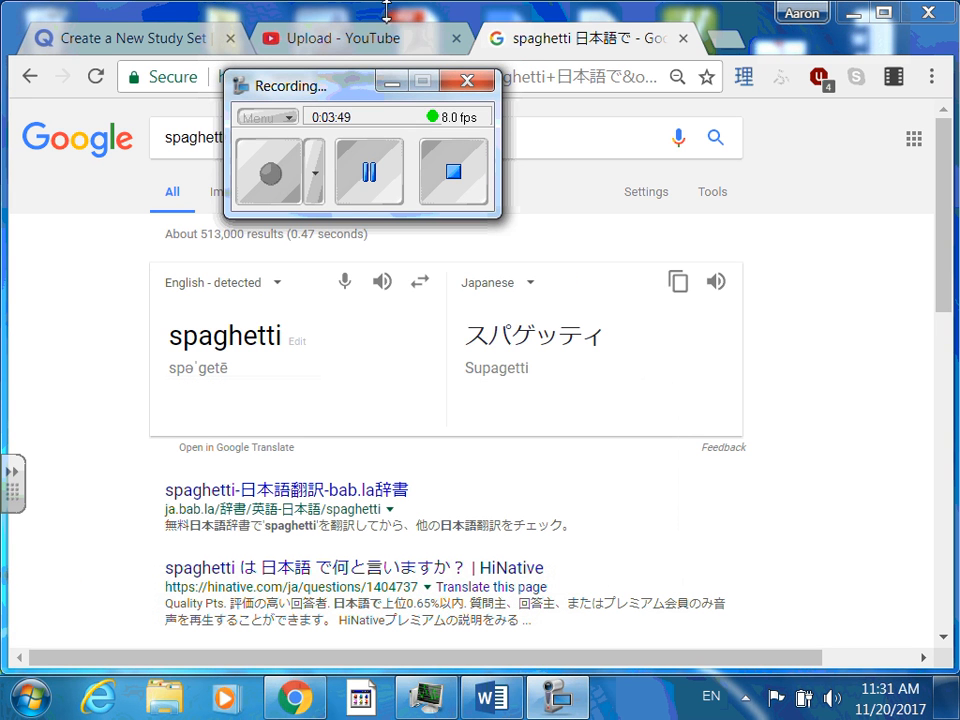
click(392, 81)
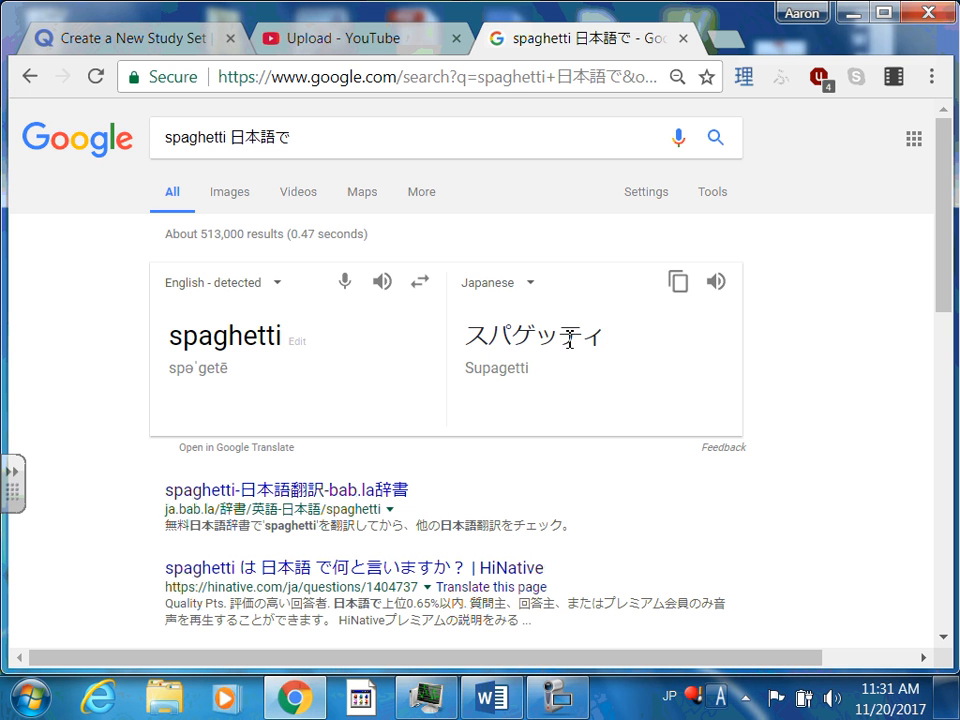
- Copy the Japanese translation スパゲッティ from the search results into the fourth card's empty definition
drag(606, 335, 472, 335)
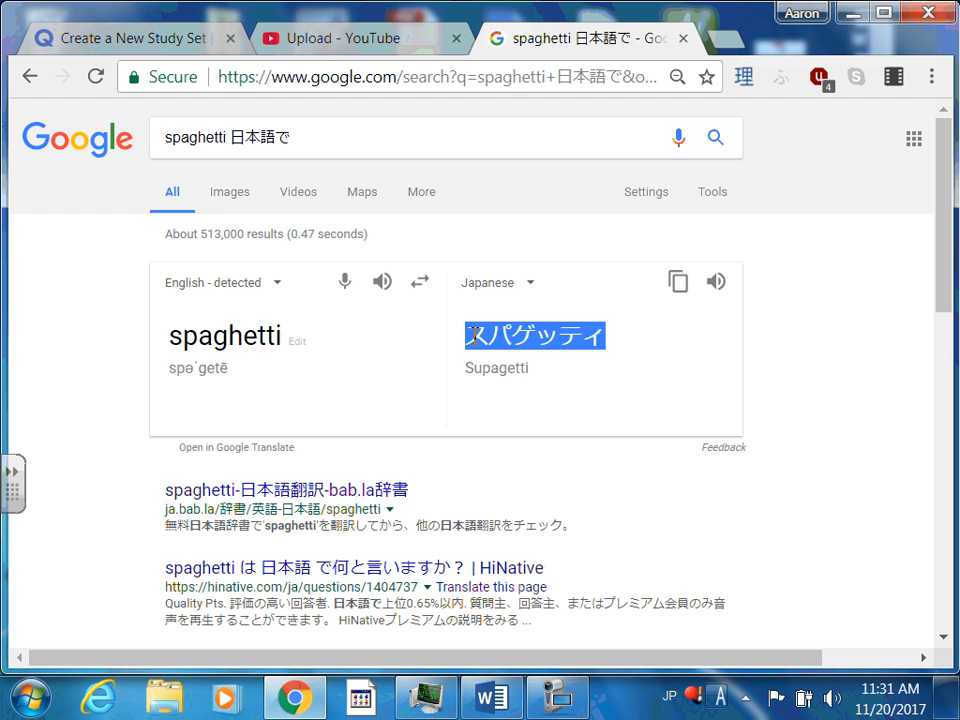
right_click(504, 335)
click(521, 352)
click(130, 38)
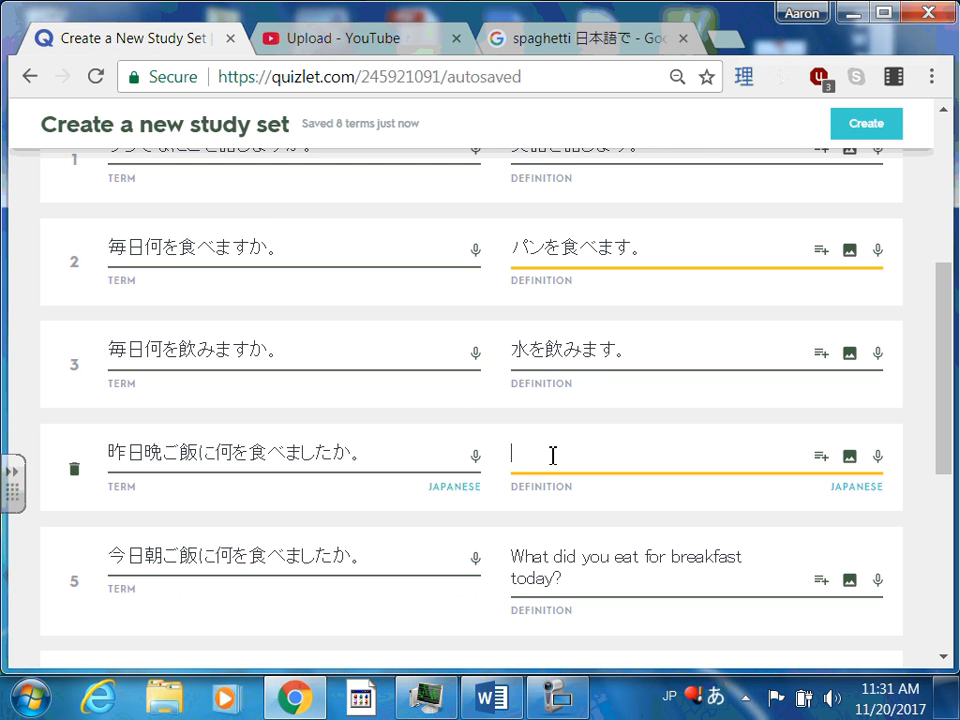
key(ctrl+v)
- Search Google for スパゲッティ and view the image results to check the word's meaning
click(572, 40)
right_click(565, 335)
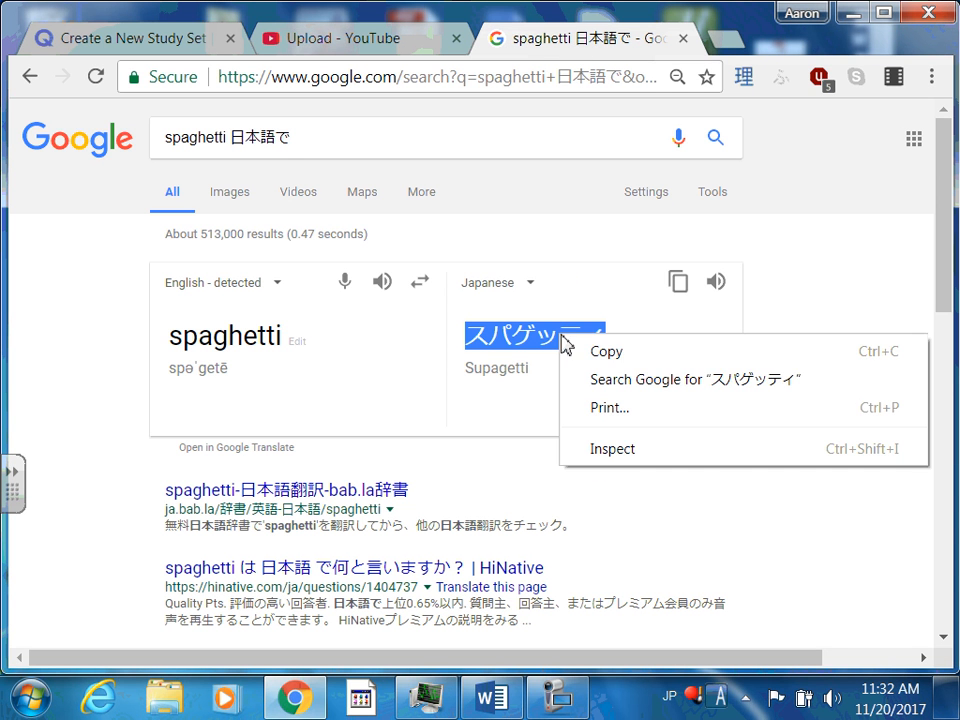
click(580, 352)
drag(288, 140, 8, 112)
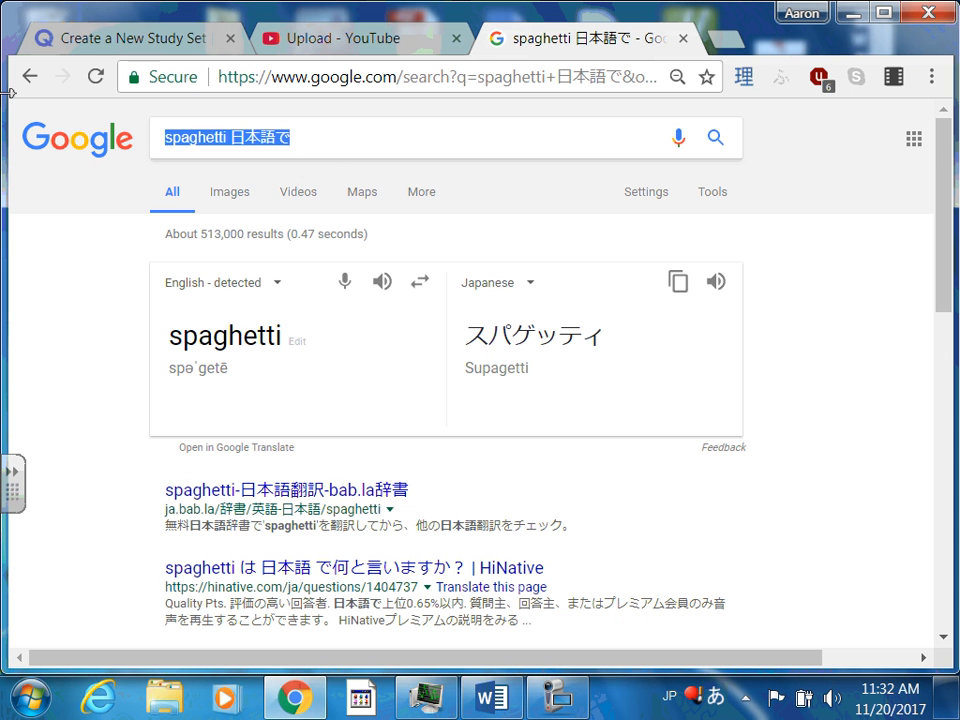
key(ctrl+v)
key(Return)
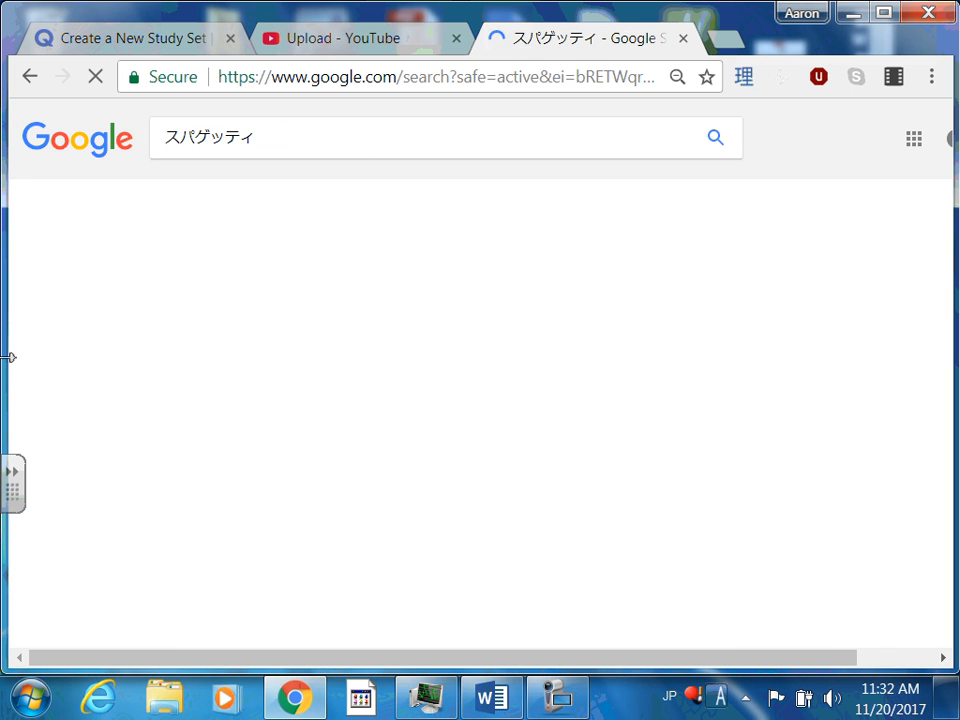
click(235, 196)
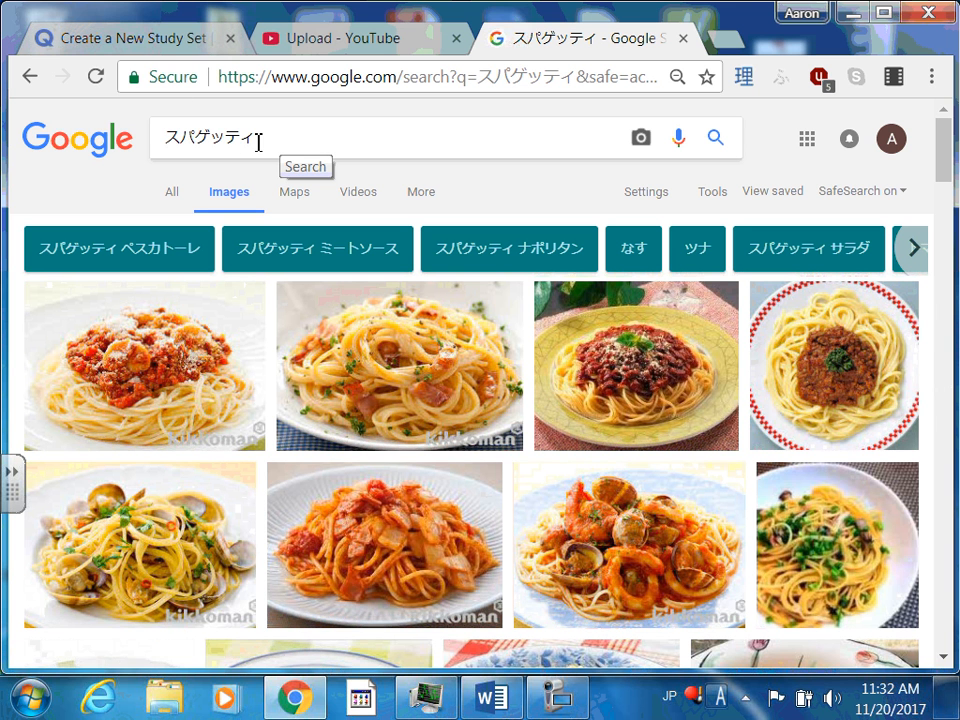
- Complete the fourth card's definition as スパゲッティを食べました。 and clear the fifth card's English definition
click(122, 40)
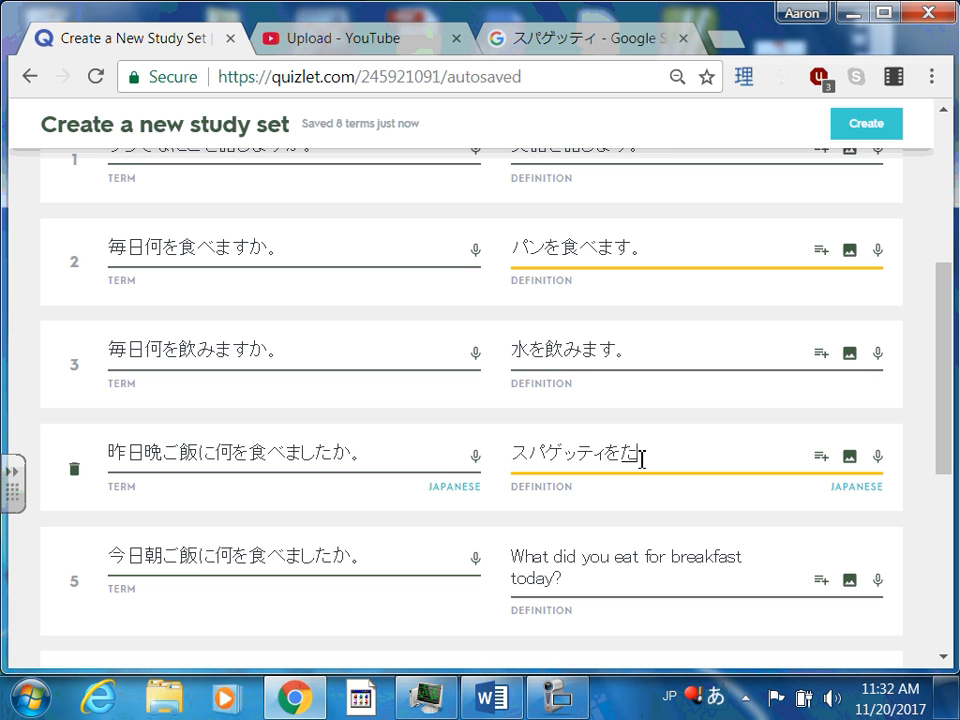
text(bemashita)
key(space)
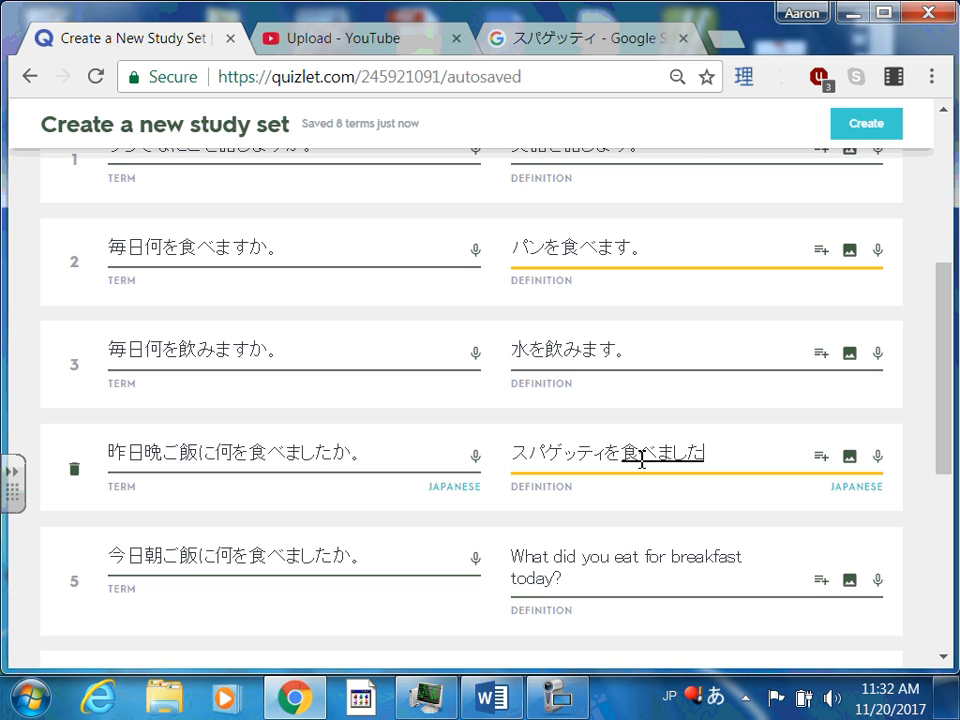
key(Return)
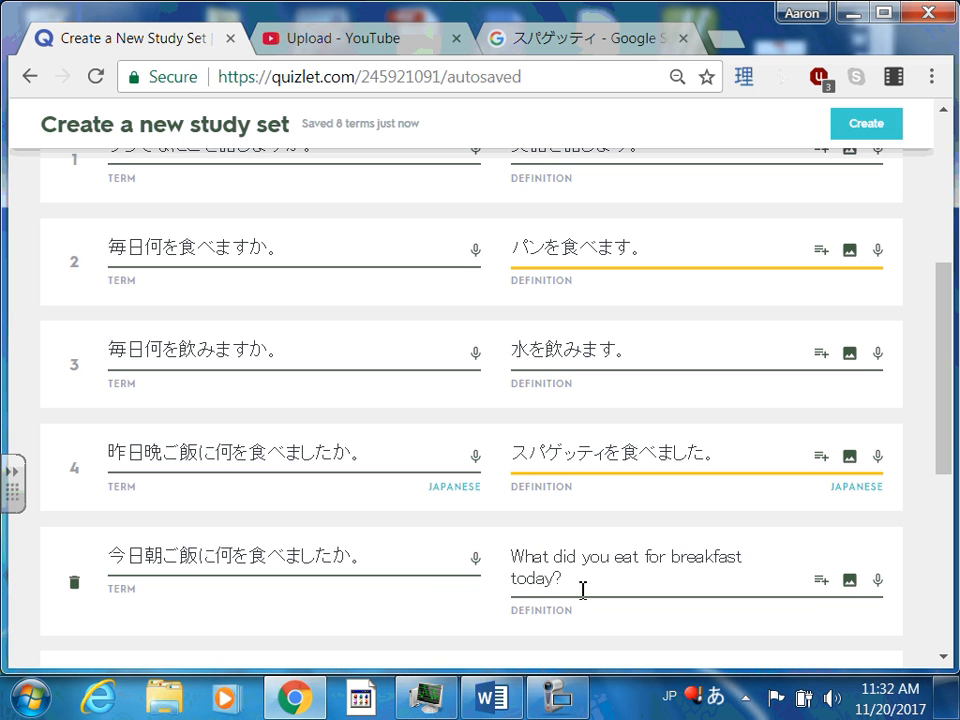
drag(581, 589, 473, 547)
key(BackSpace)
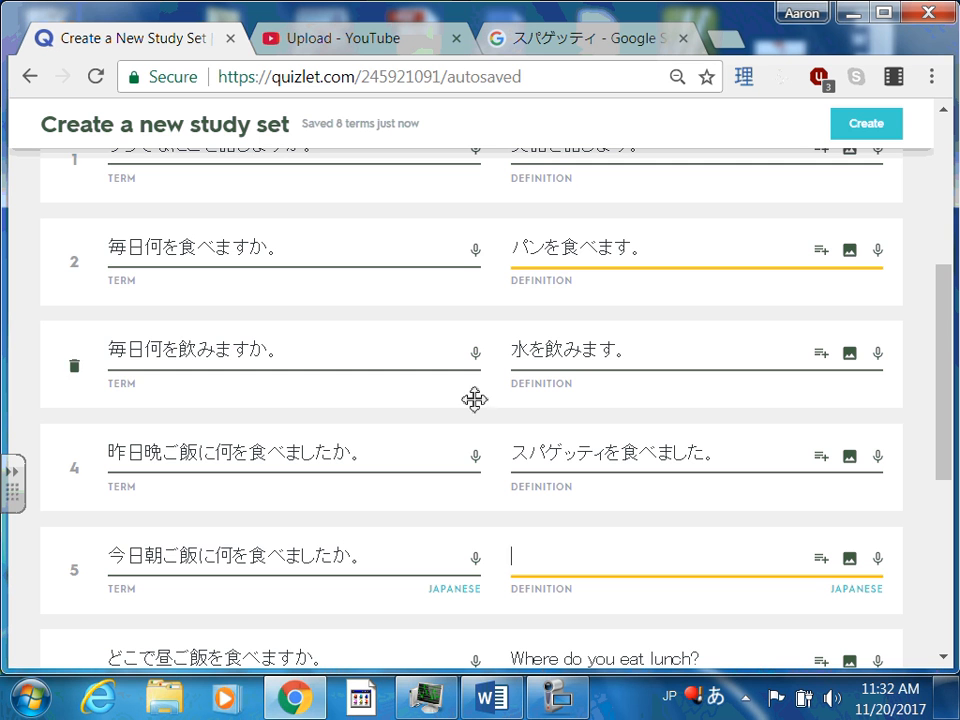
- Search Google for "cereal 日本語で" and show the general web results instead of images
click(563, 40)
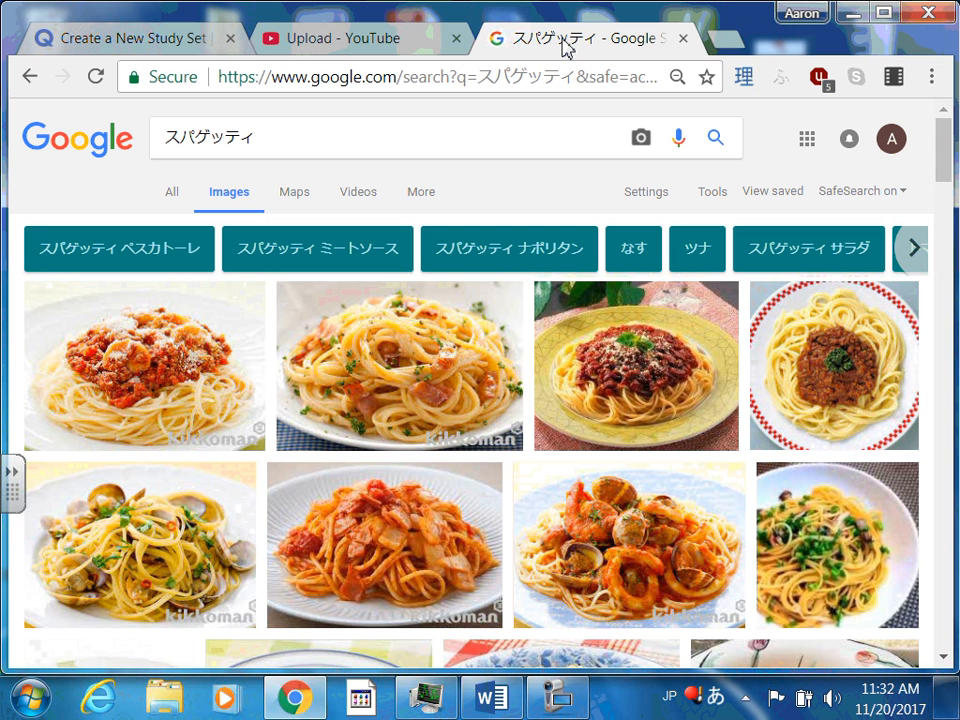
drag(299, 140, 14, 137)
key(BackSpace)
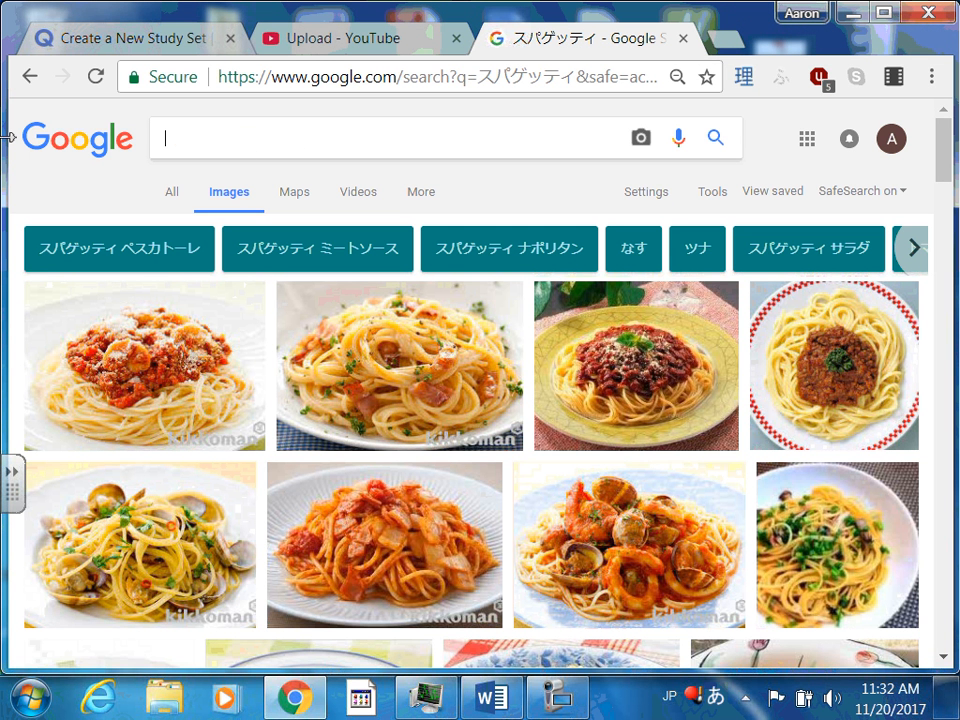
key(alt+grave)
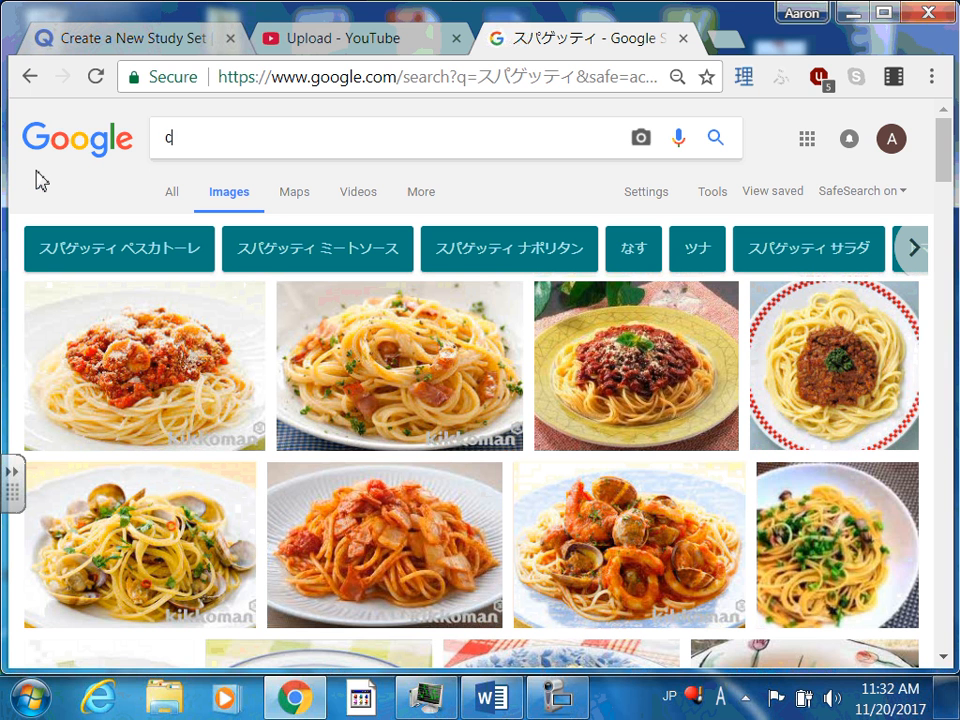
text(cereal)
key(alt+grave)
text(nihongo)
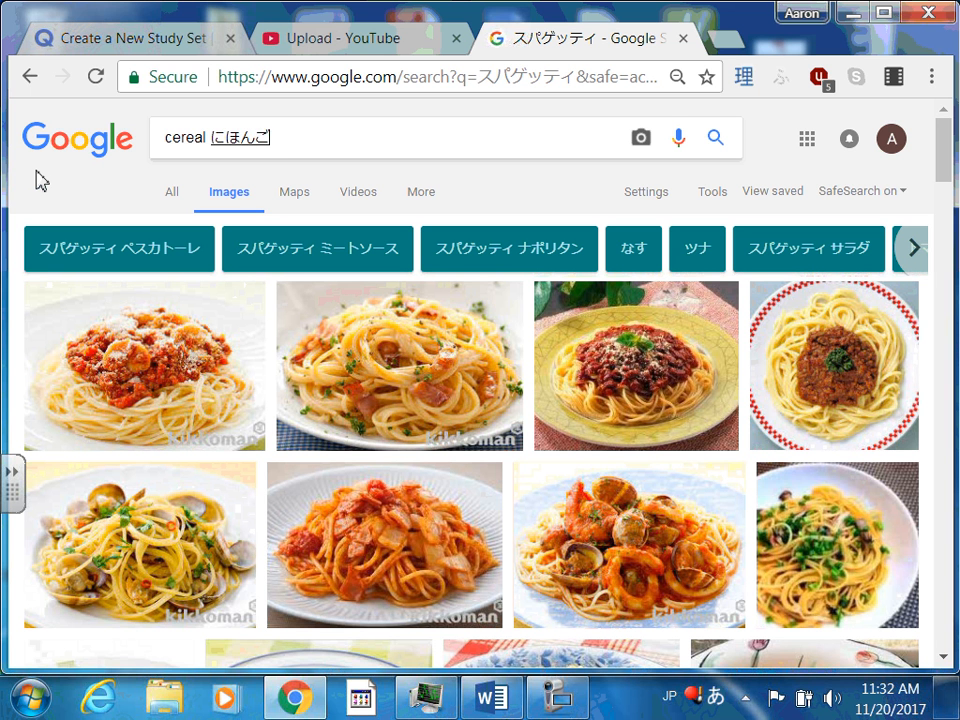
key(space)
text(de)
key(Return)
key(Return)
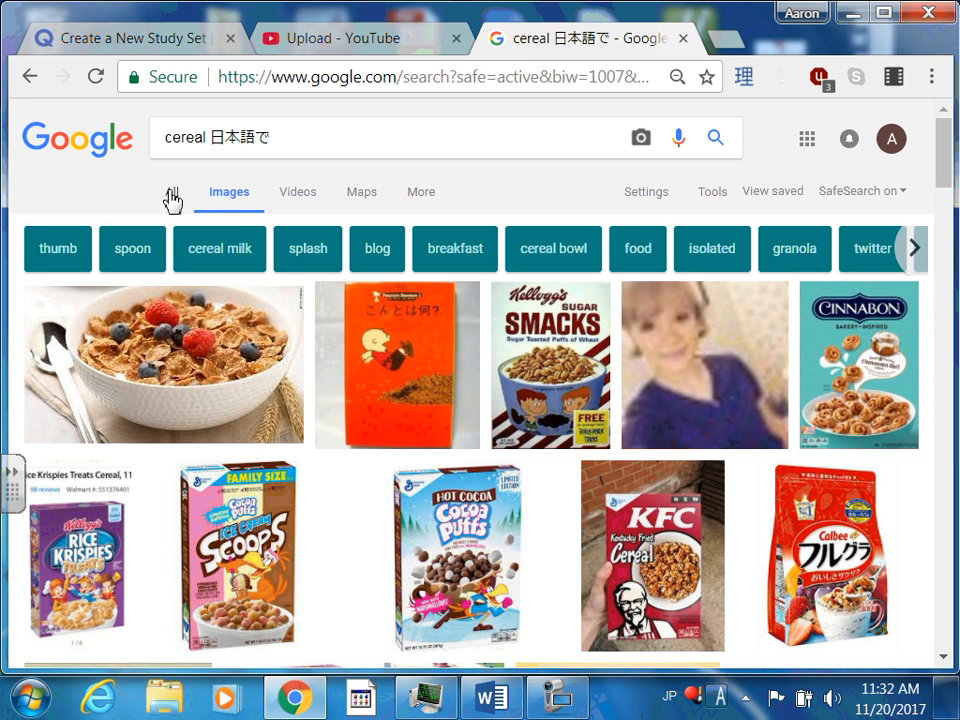
click(172, 197)
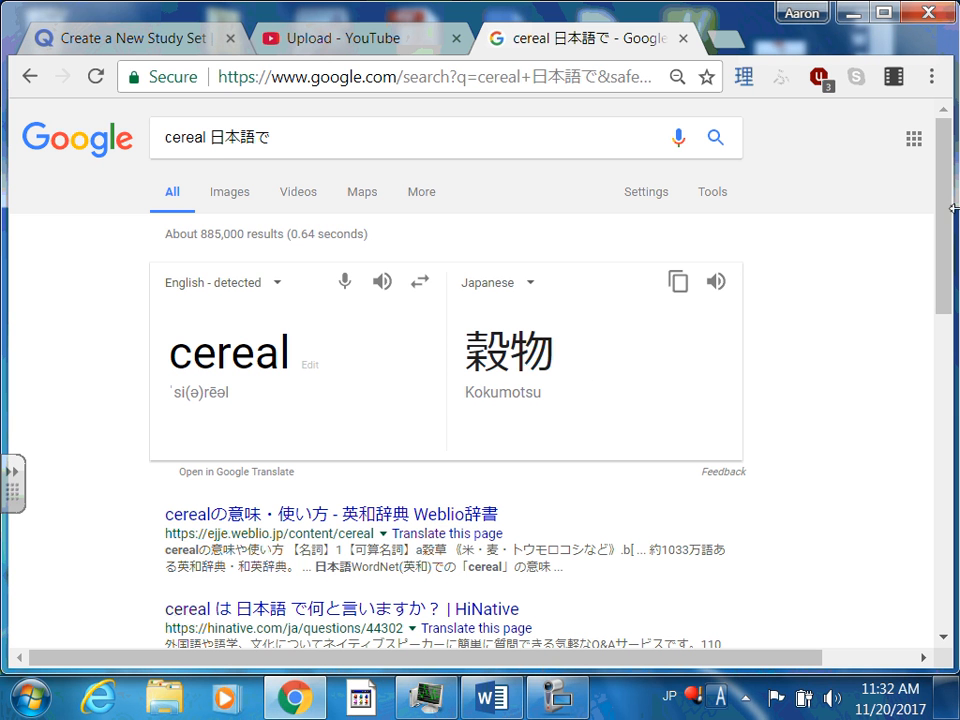
mouse_move(952, 198)
mouse_down()
mouse_move(953, 350)
mouse_move(951, 177)
mouse_up()
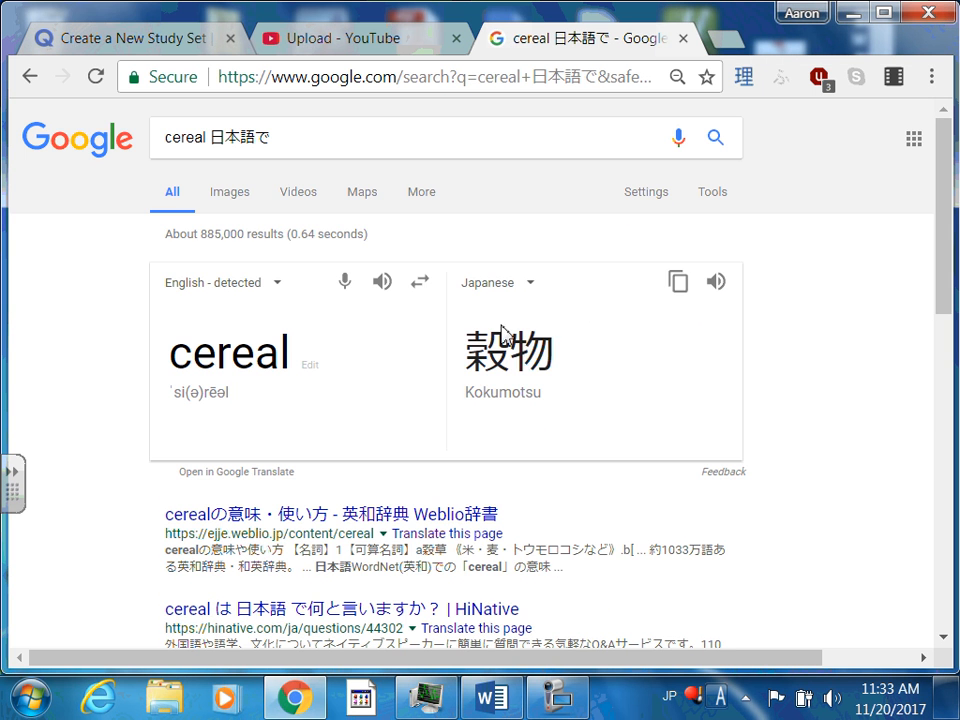
click(527, 285)
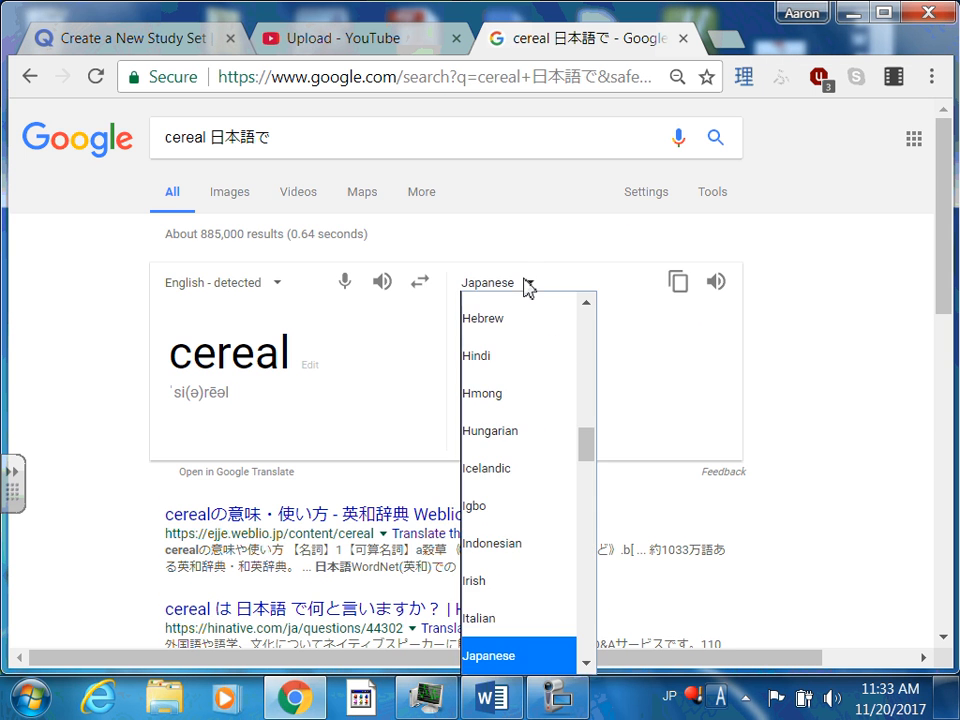
click(527, 285)
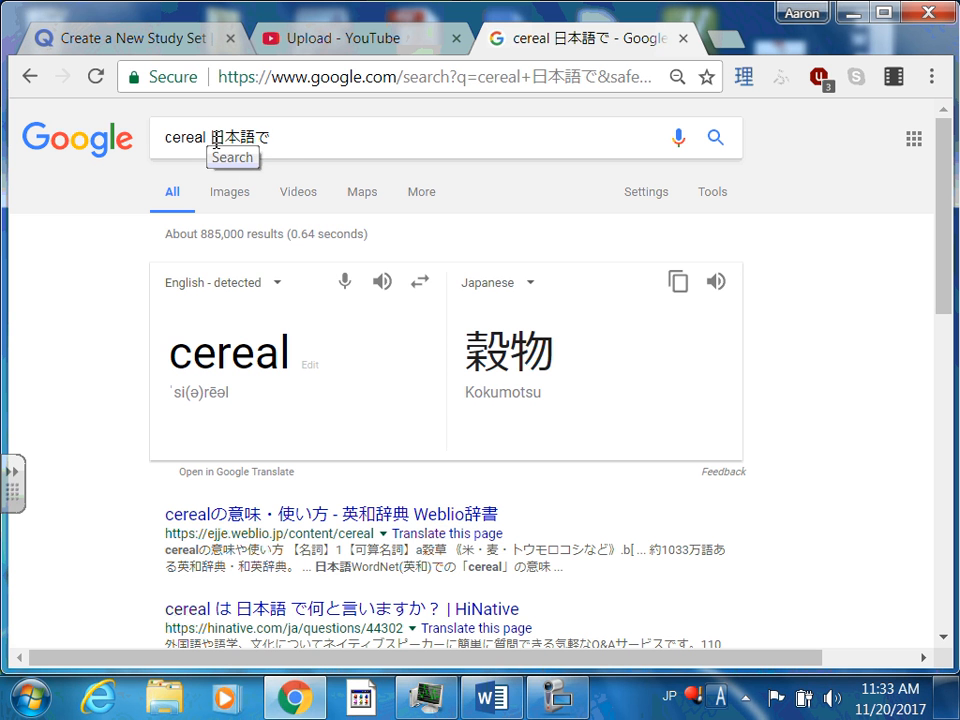
- Open the Weblio dictionary entry for cereal from the results and examine its example sentences
drag(950, 200, 950, 245)
click(377, 391)
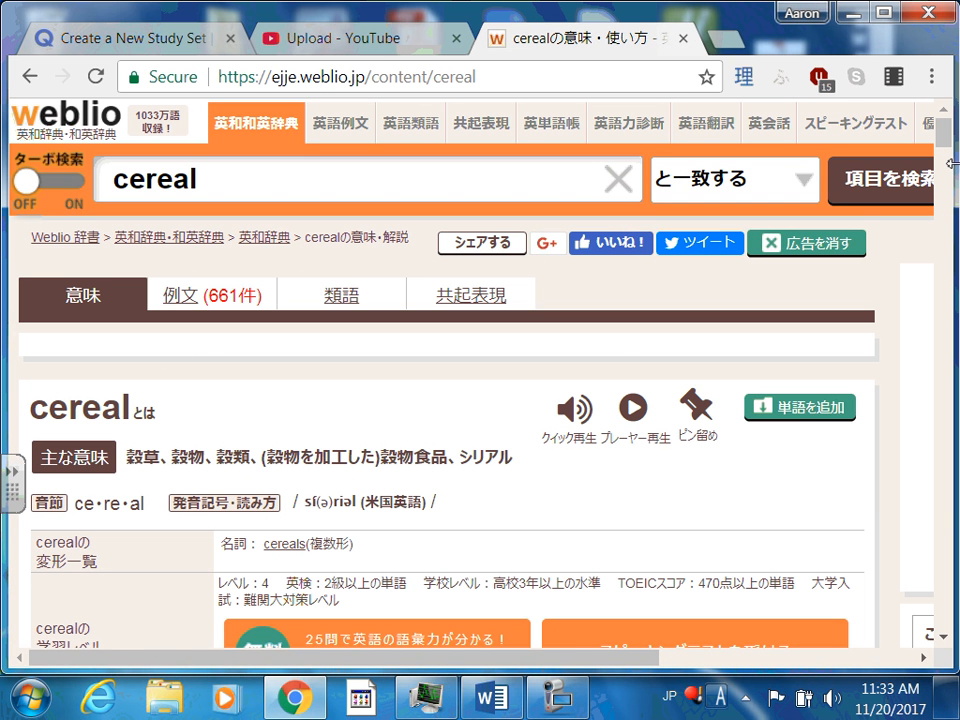
scroll(950, 160, down, 2)
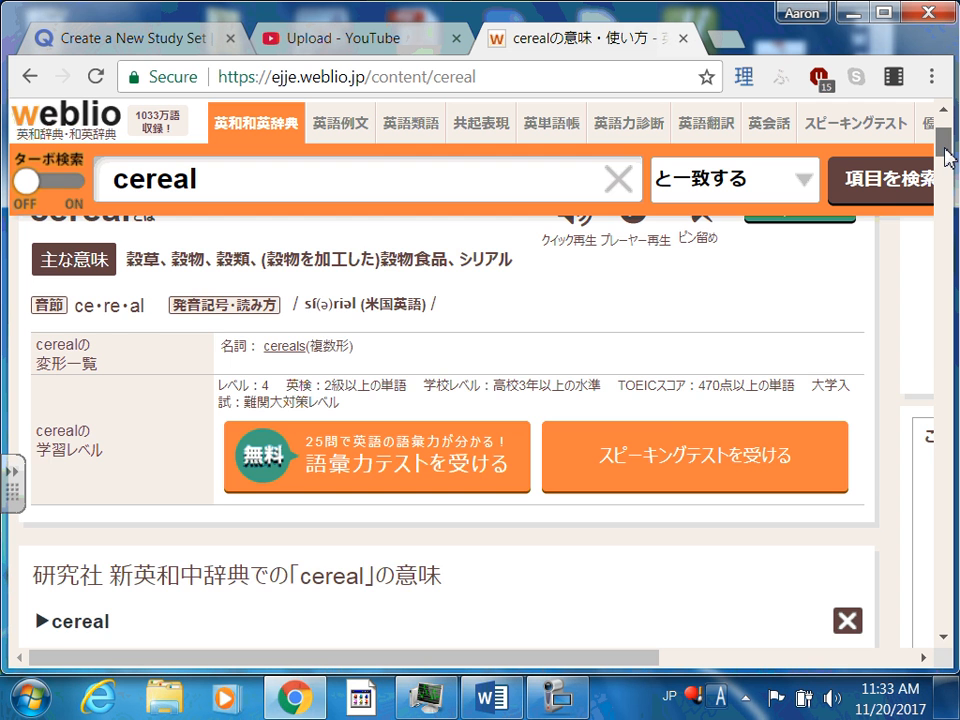
scroll(950, 160, down, 2)
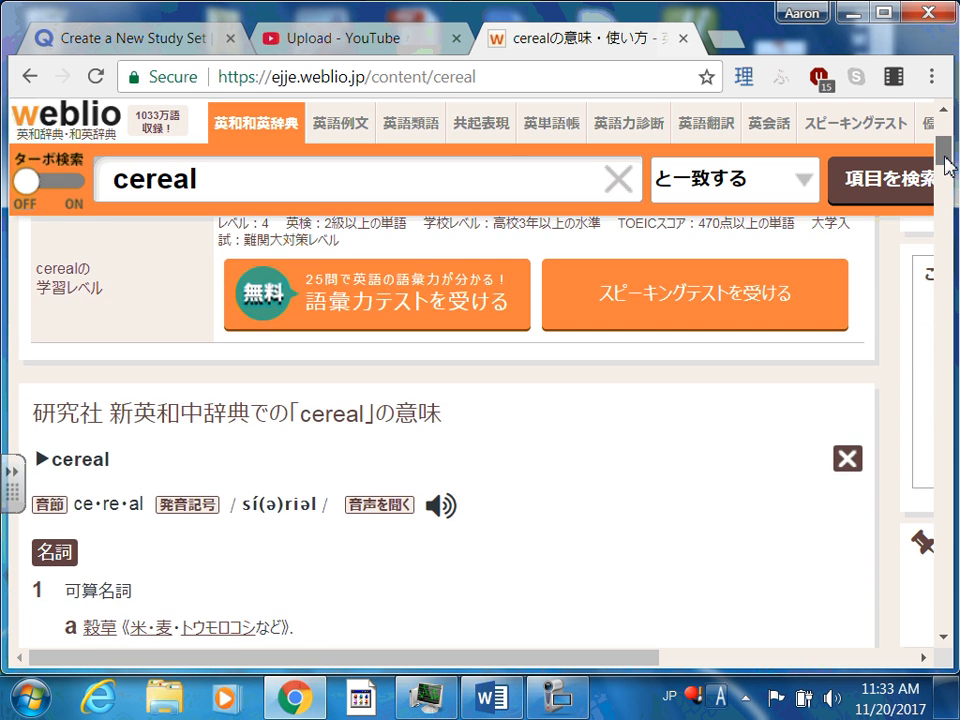
drag(950, 165, 947, 199)
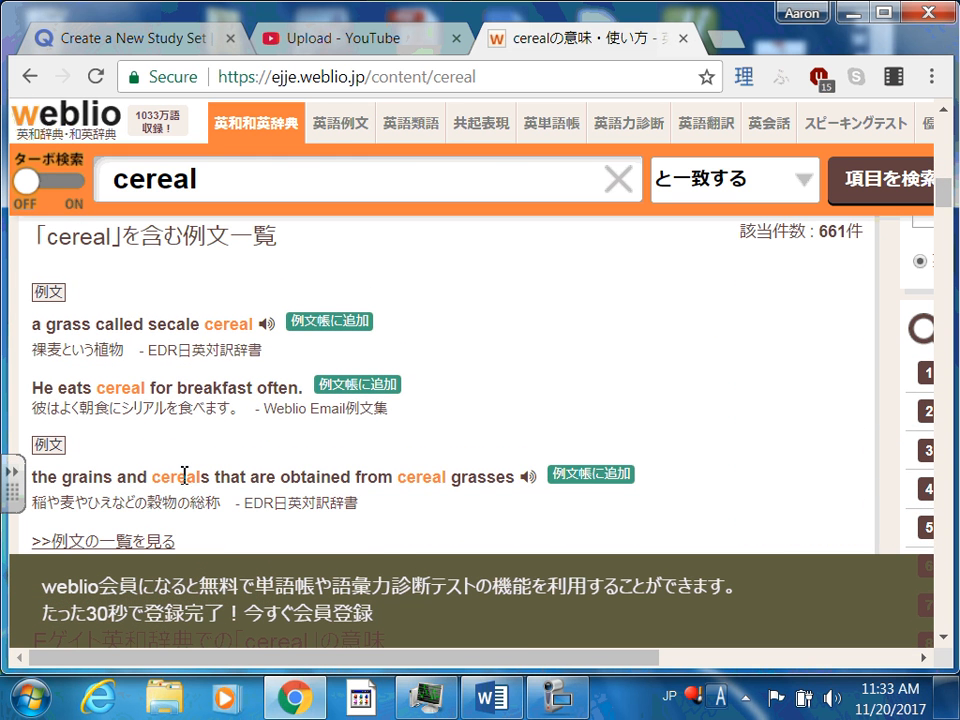
- Copy the word シリアル from the Japanese example sentence about eating cereal for breakfast
drag(163, 412, 125, 413)
right_click(137, 412)
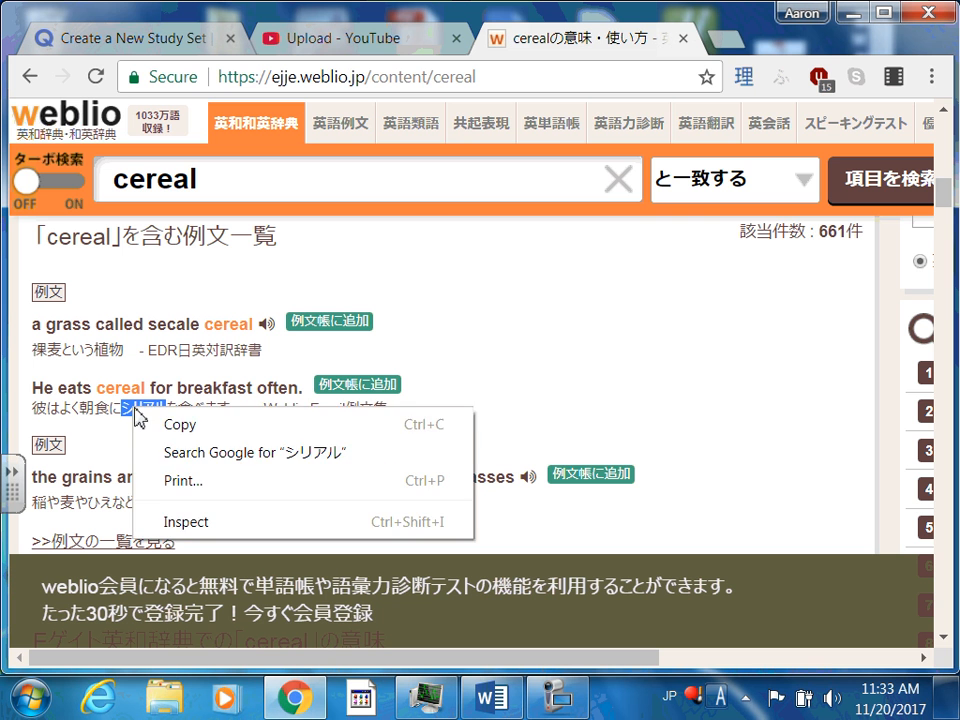
click(162, 422)
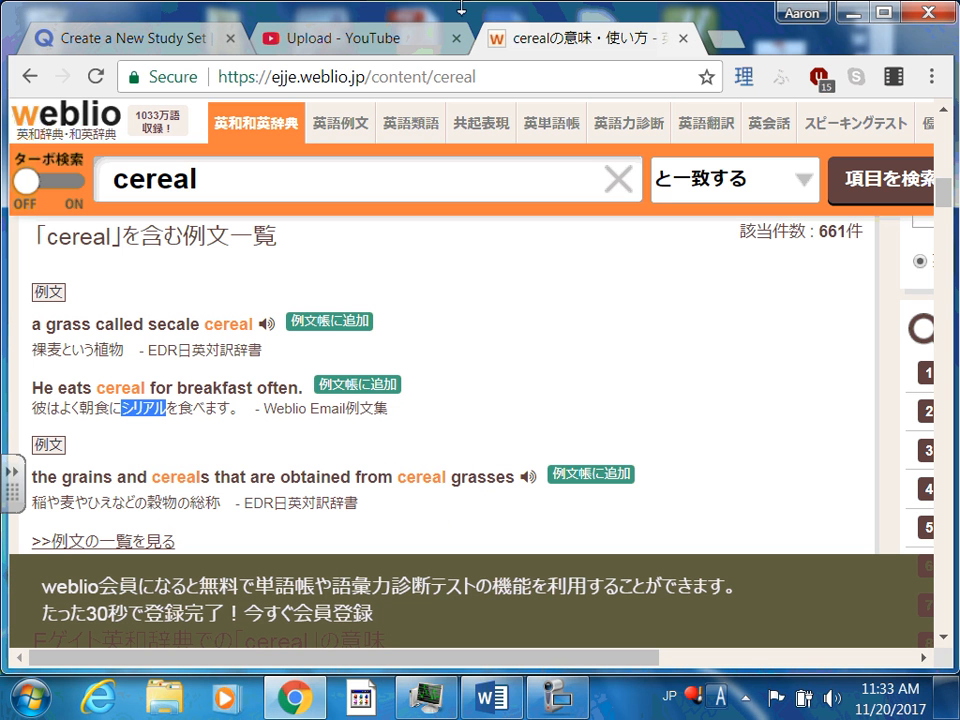
- Search Google for シリアル and view the image results to check the word's meaning
click(553, 80)
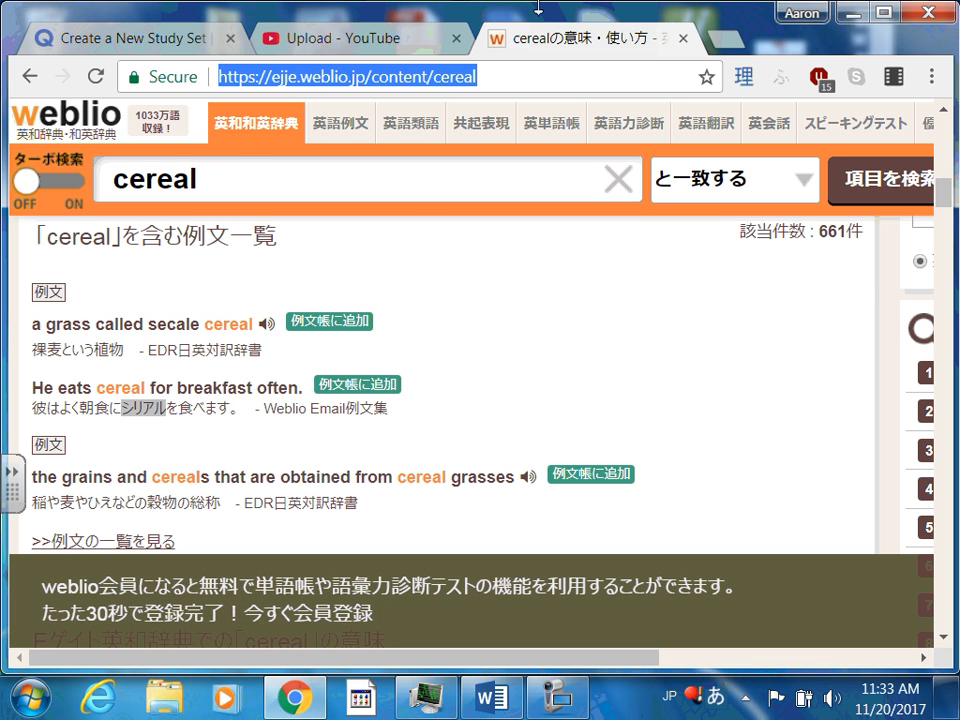
key(ctrl+v)
key(Return)
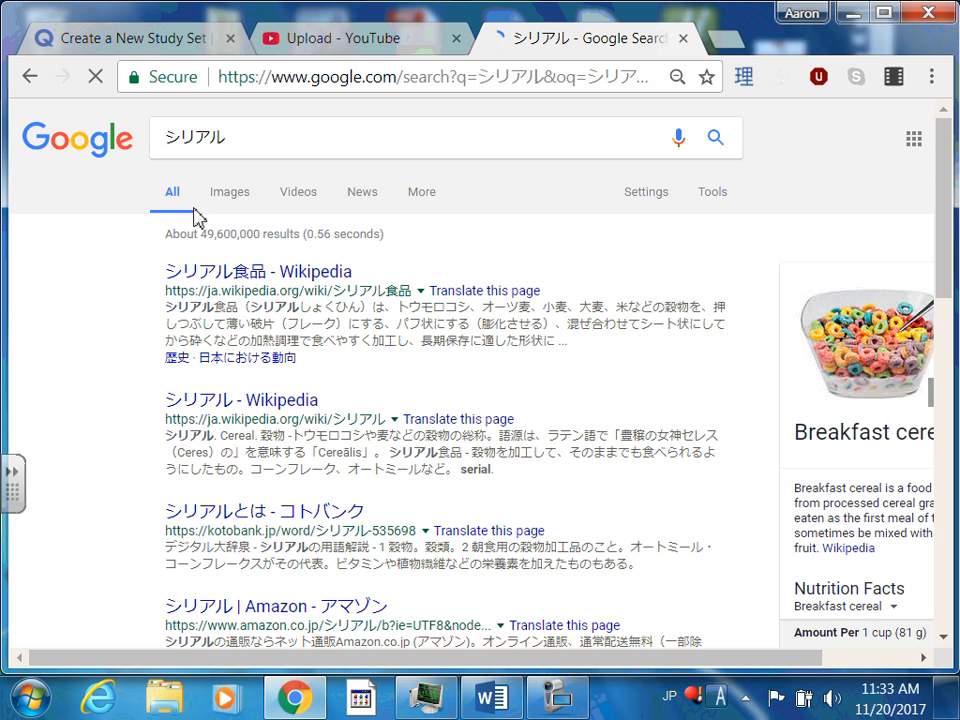
click(247, 197)
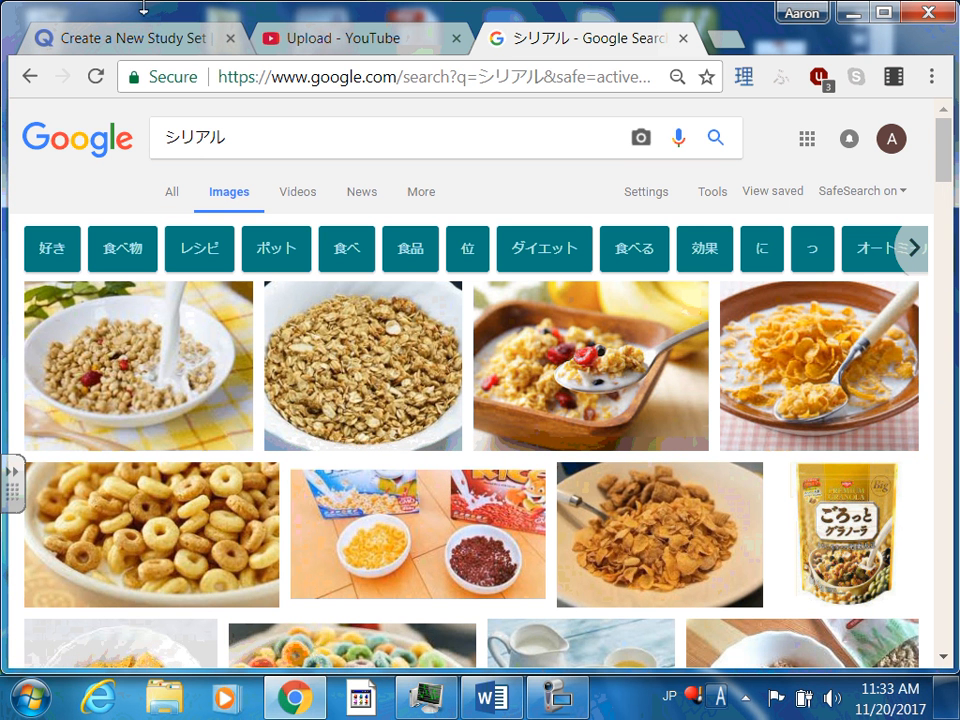
- Fill in the fifth card's definition on the Quizlet set with the Japanese answer シリアルを食べました。
click(121, 39)
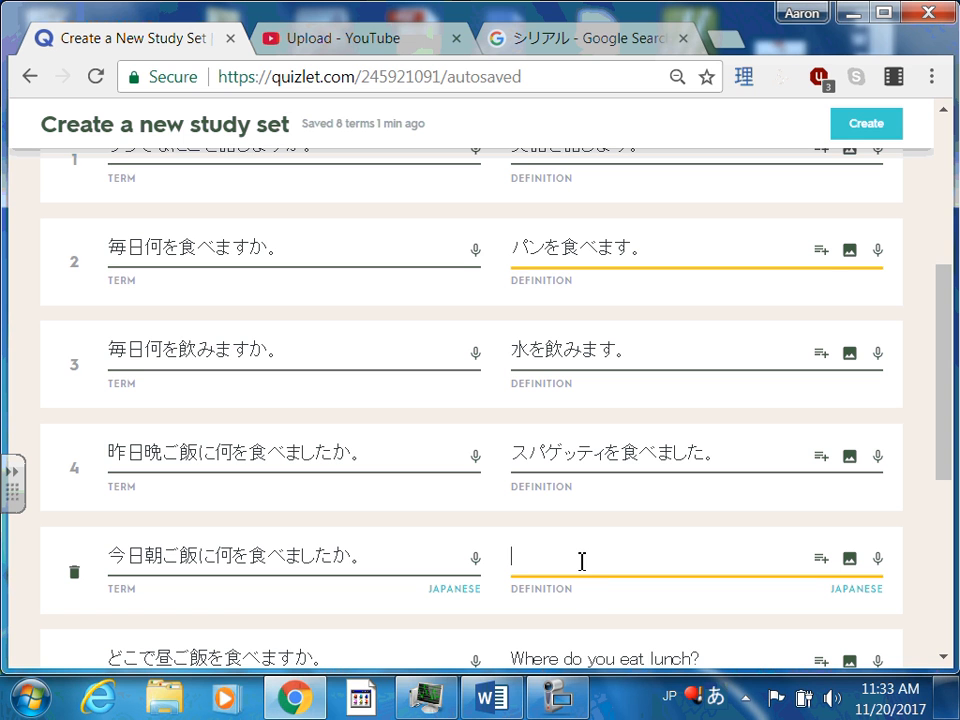
key(ctrl+v)
text(をたべましt)
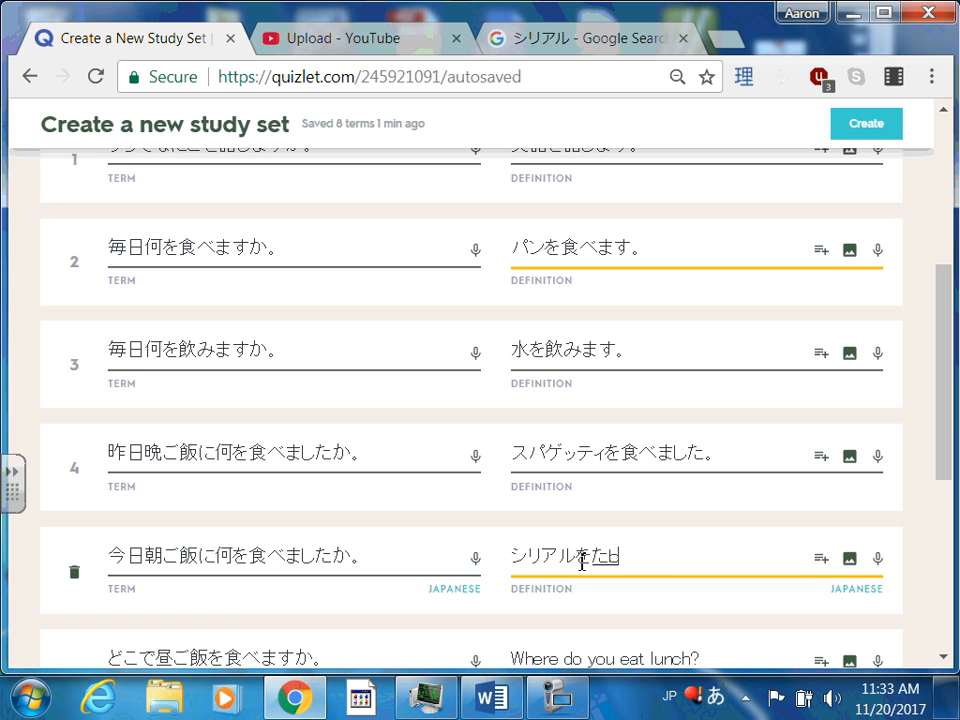
text(a.)
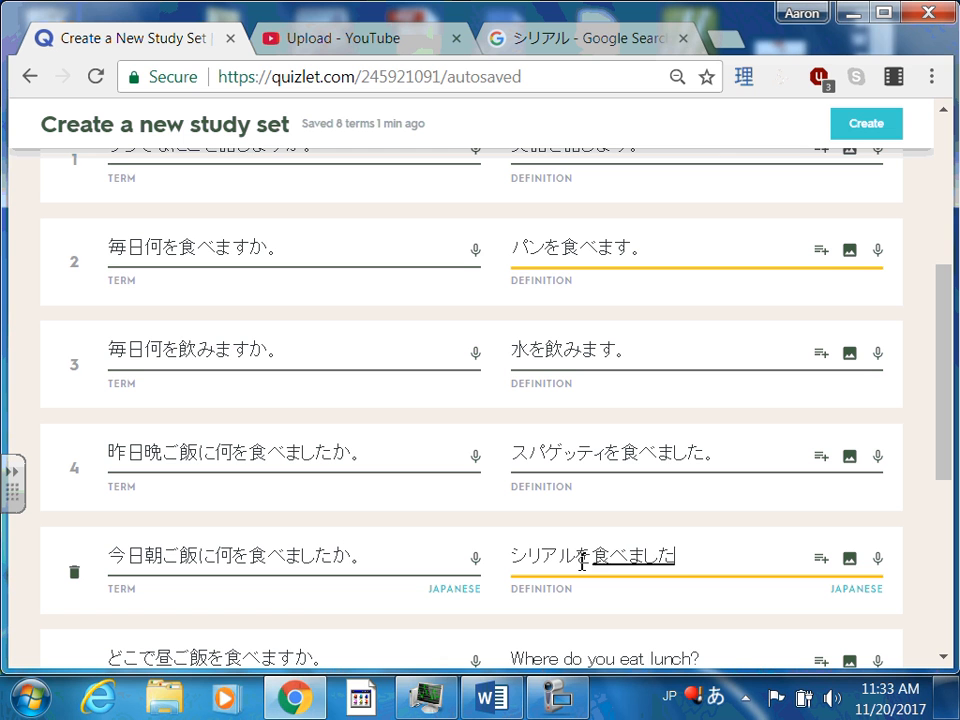
key(space)
key(Return)
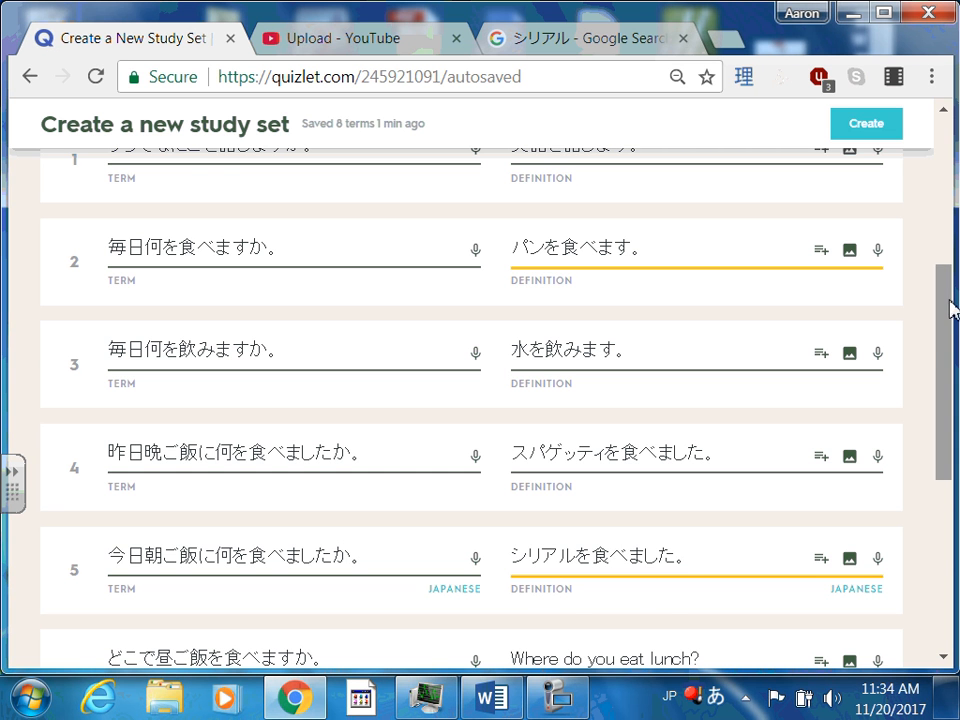
- Replace the sixth card's English definition with the Japanese answer カフェテリアで食べます。
scroll(620, 480, down, 2)
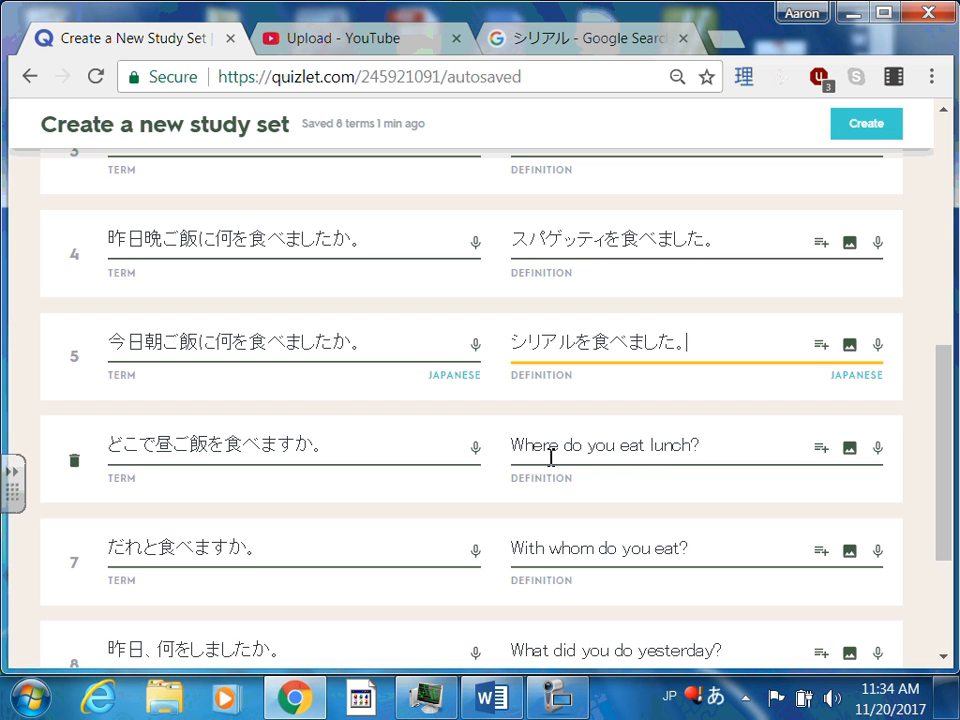
drag(714, 441, 295, 420)
key(BackSpace)
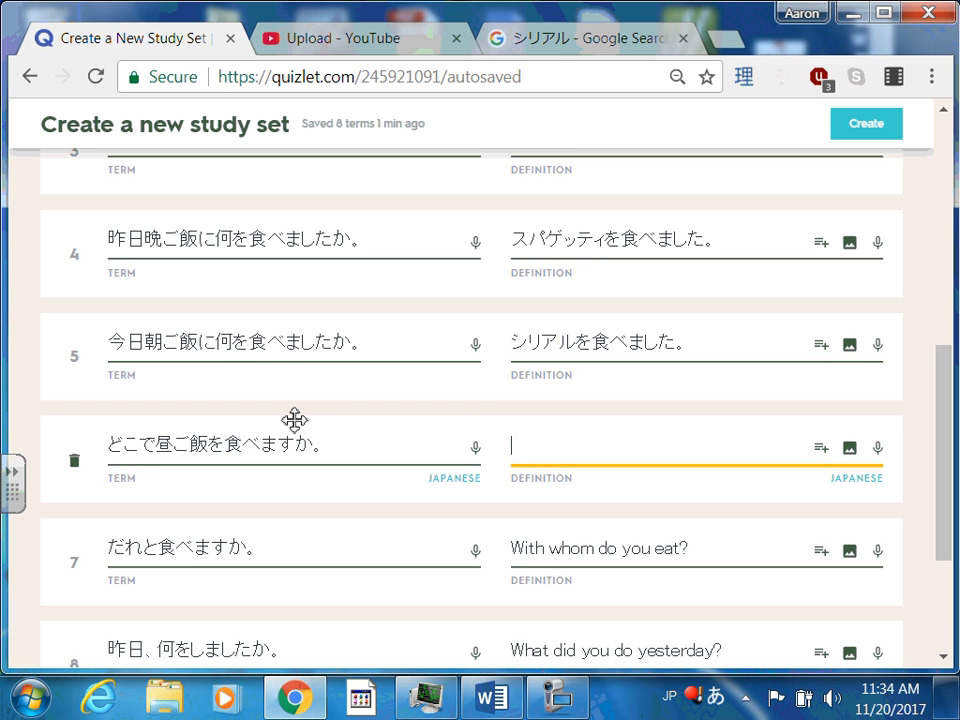
text(kafeteria)
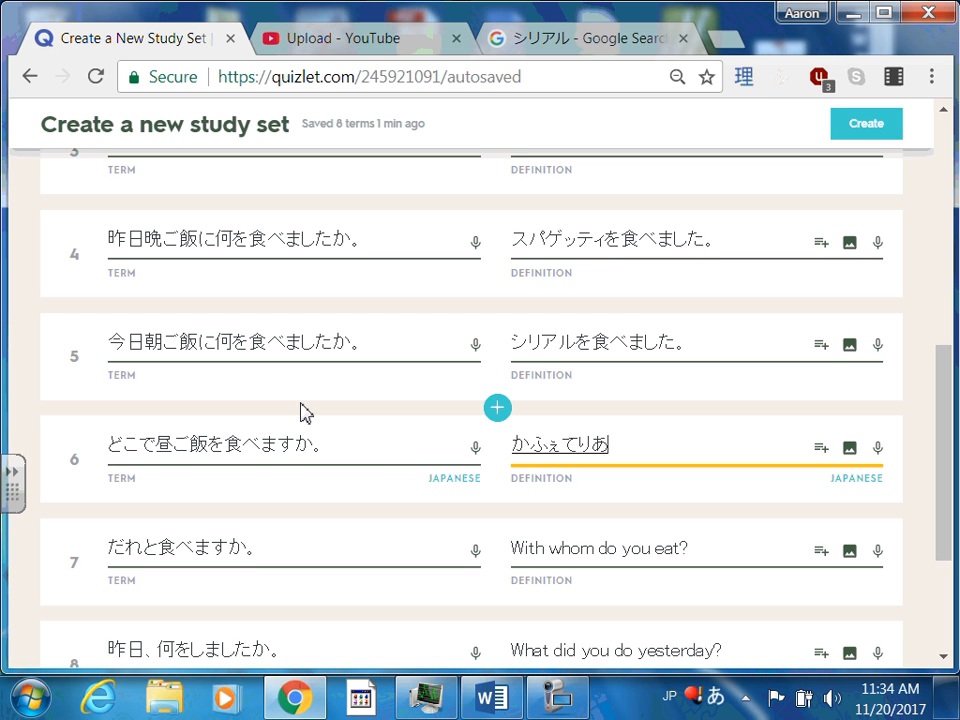
key(space)
text(de)
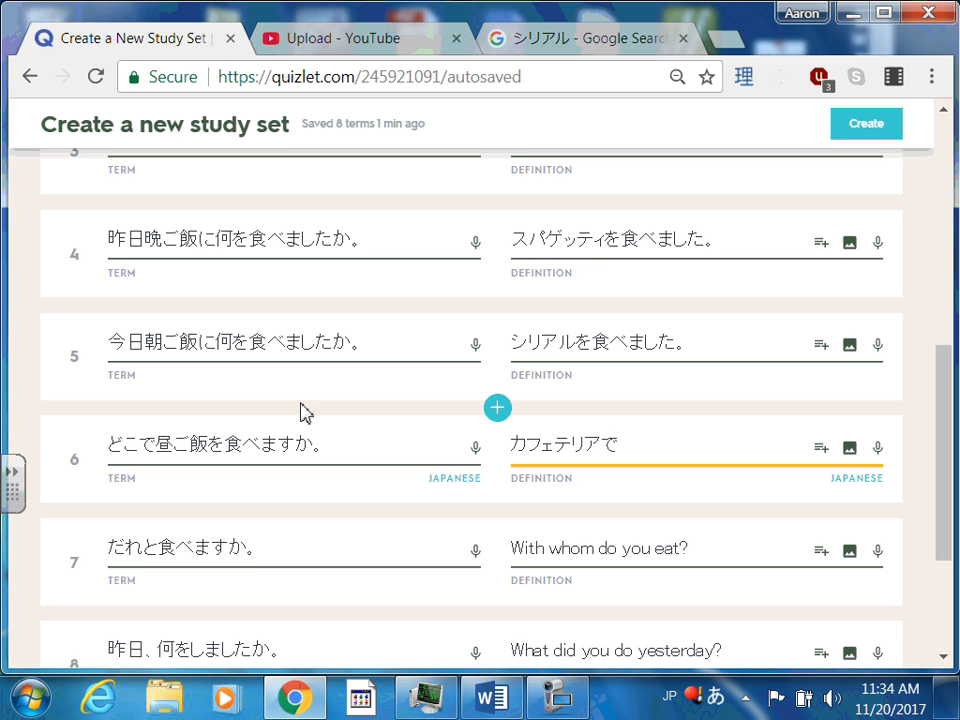
text(tabemasu)
key(space)
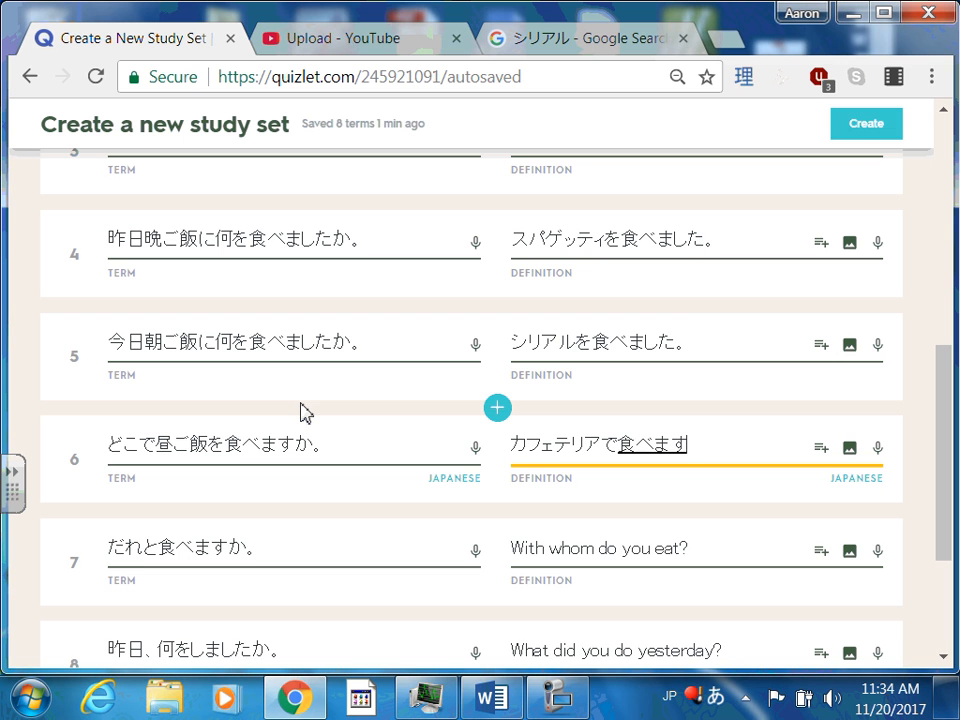
text(.)
key(Return)
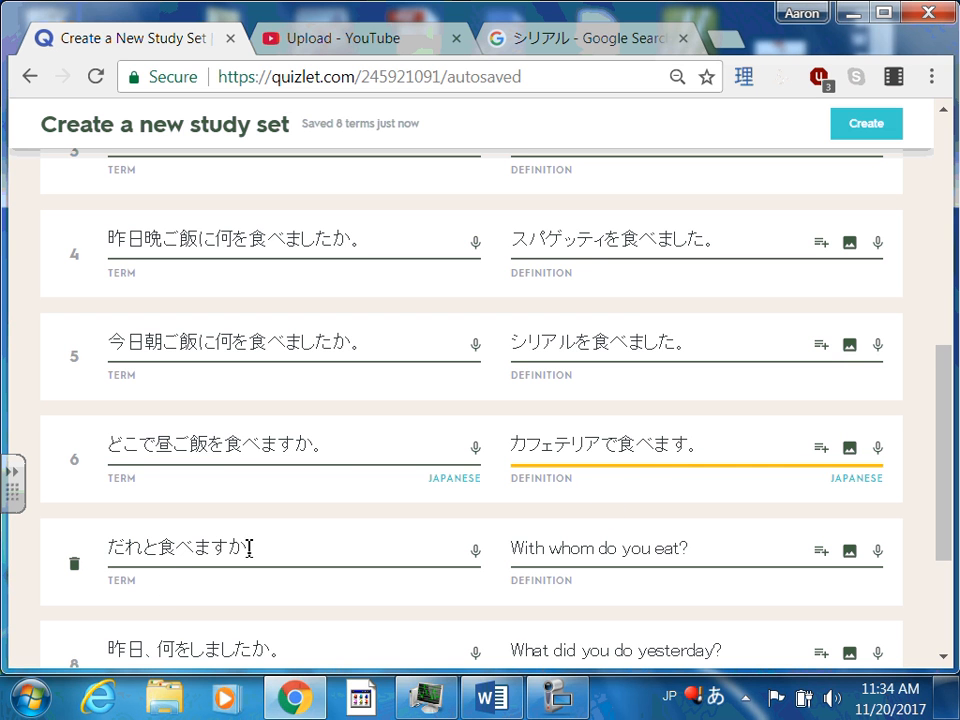
- Replace the seventh card's English definition with the Japanese answer ともだちと食べます。
drag(692, 547, 480, 555)
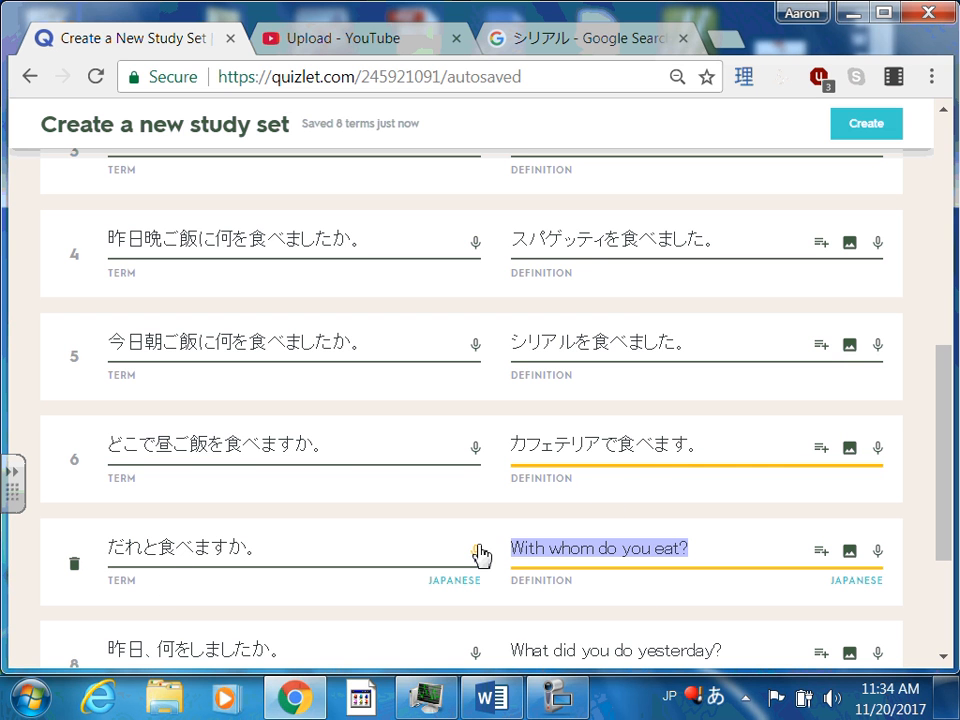
key(BackSpace)
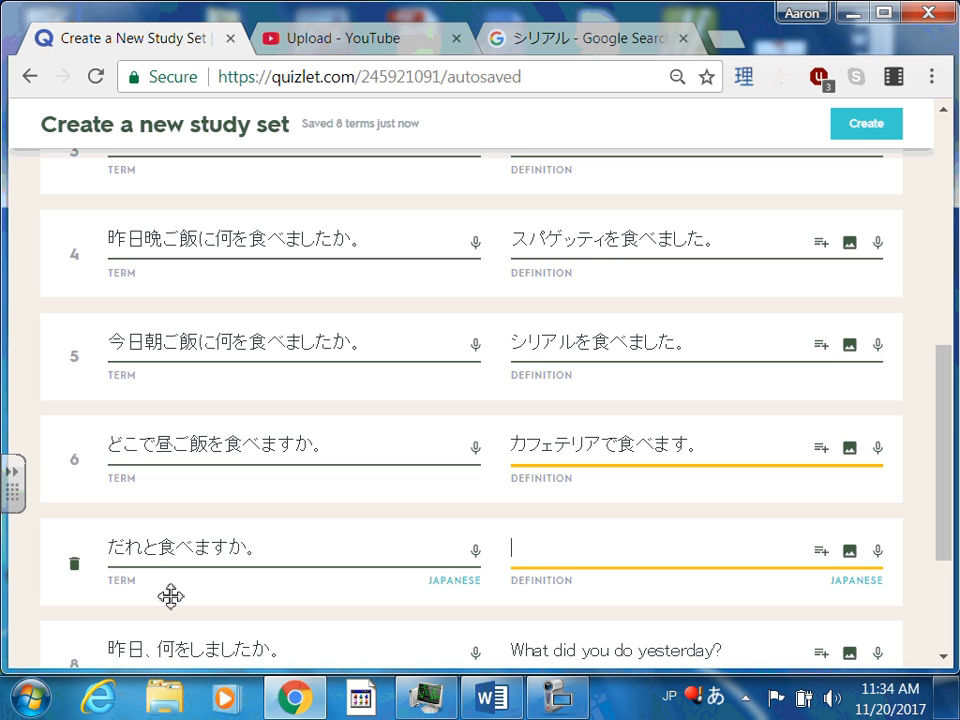
text(とも)
text(da)
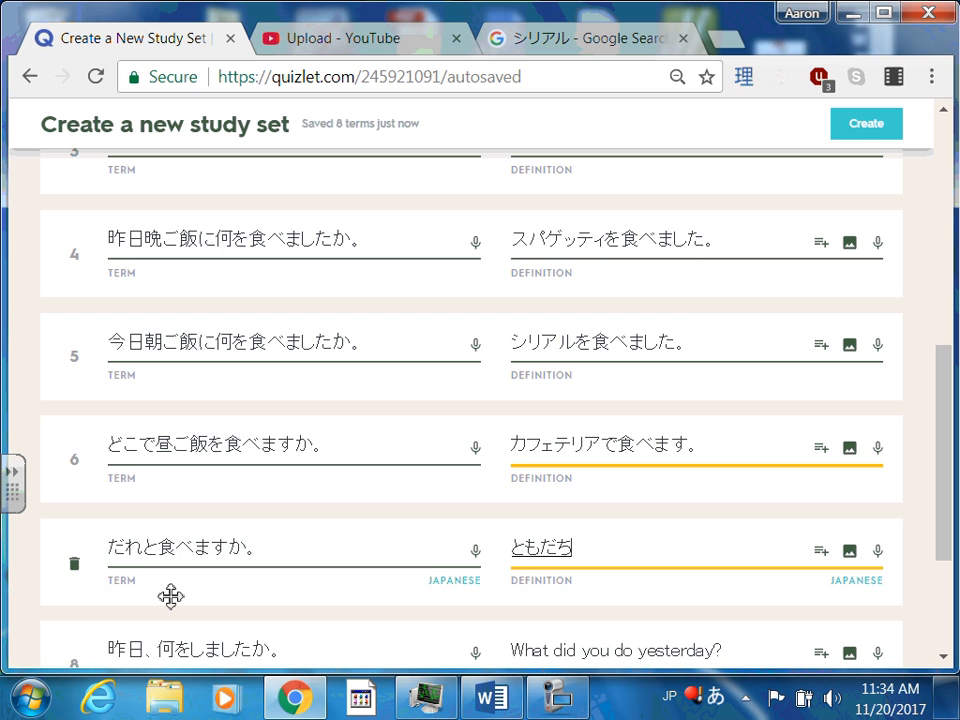
text(chito)
key(Return)
text(tabemasu.)
key(space)
key(Return)
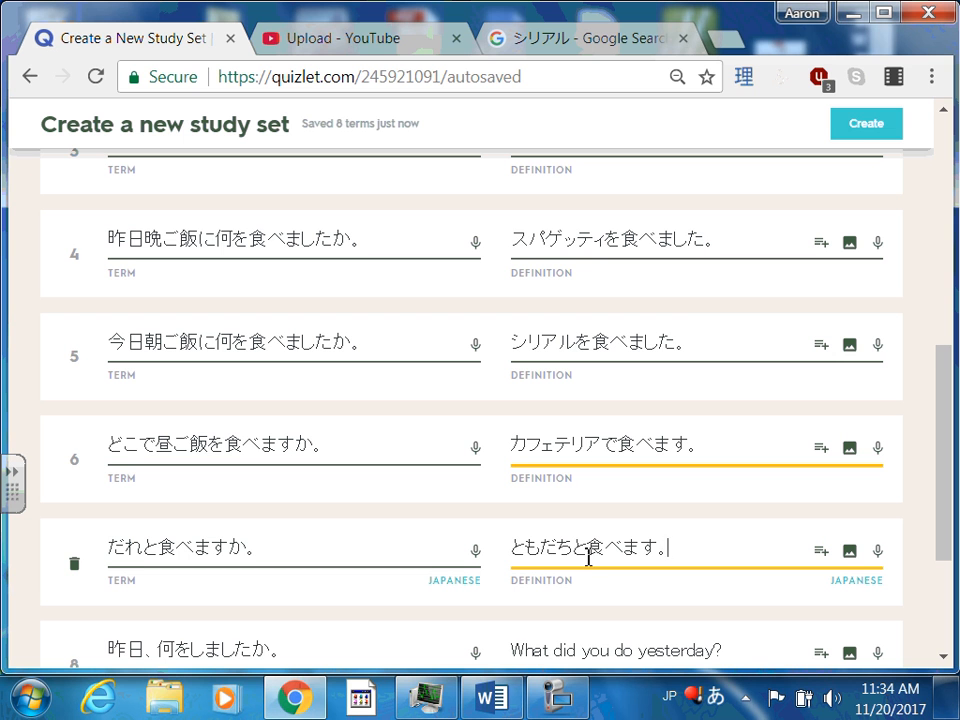
- Replace ともだちと with 一人で in the seventh card's definition so the answer reads 一人で食べます。
drag(589, 546, 493, 568)
key(BackSpace)
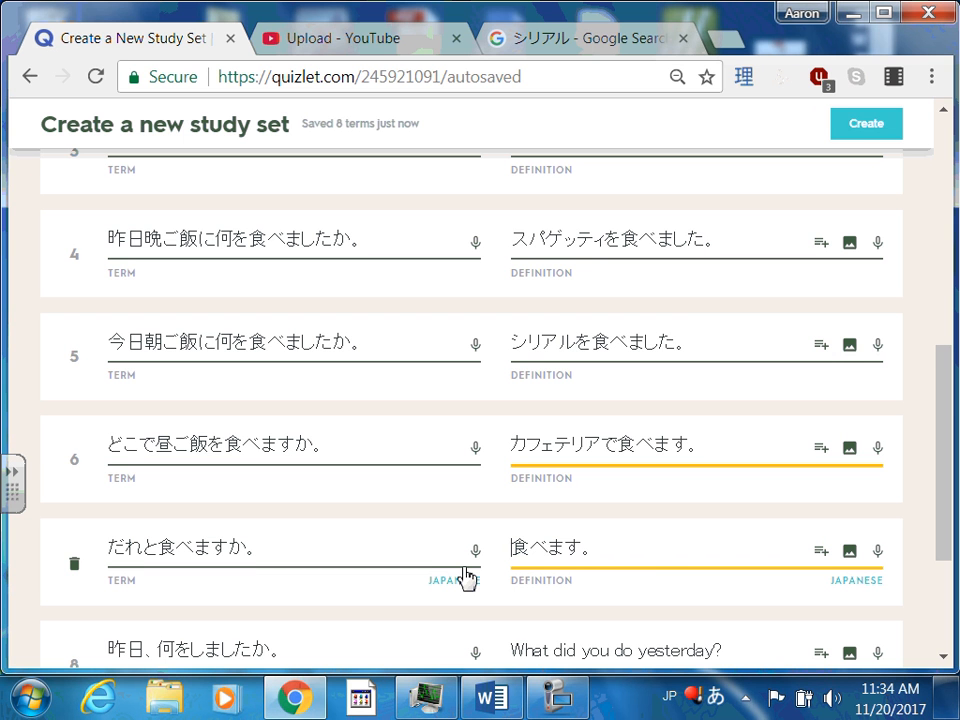
text(hi)
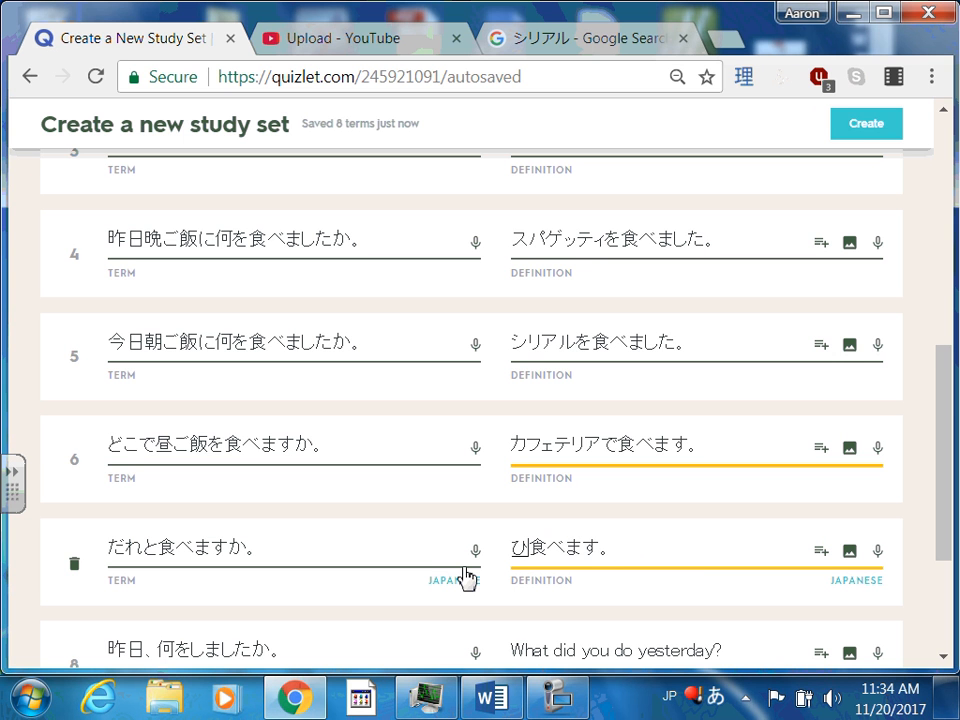
text(torid)
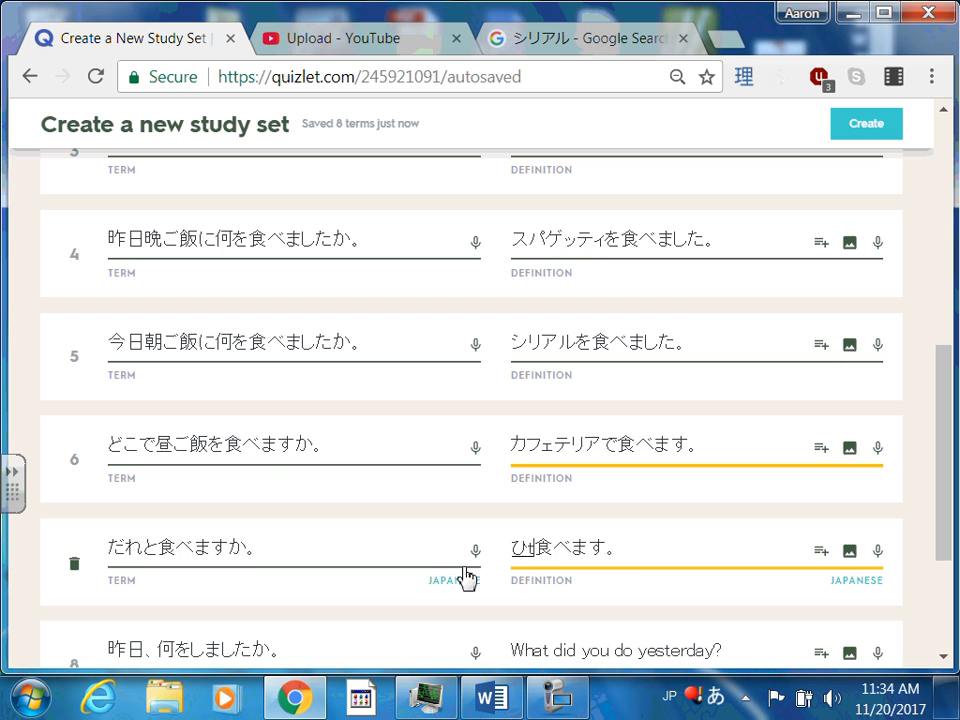
text(e)
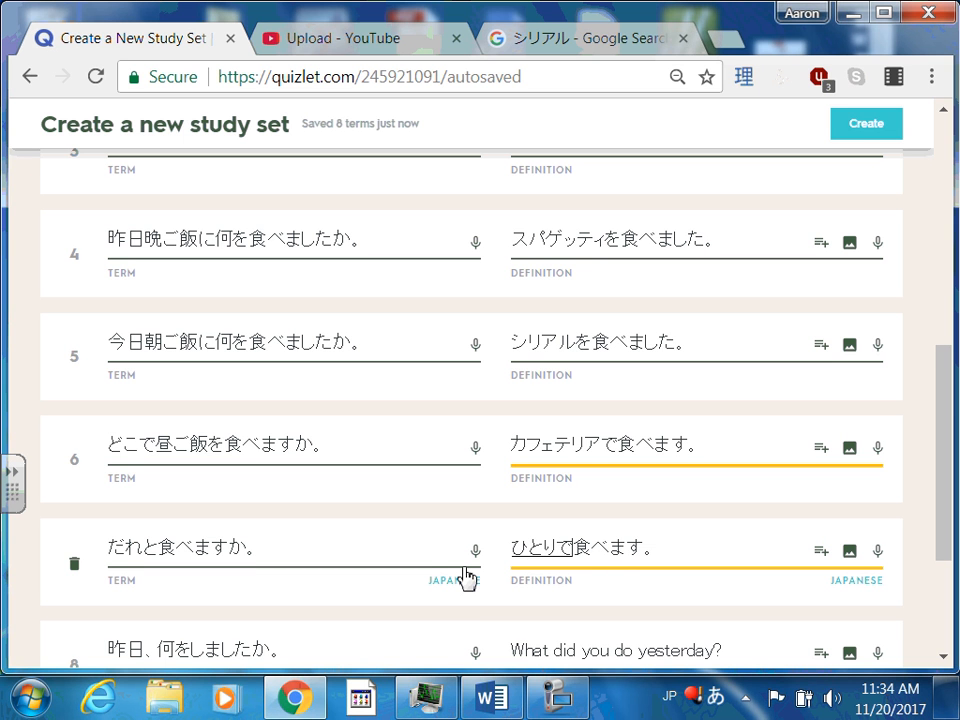
key(space)
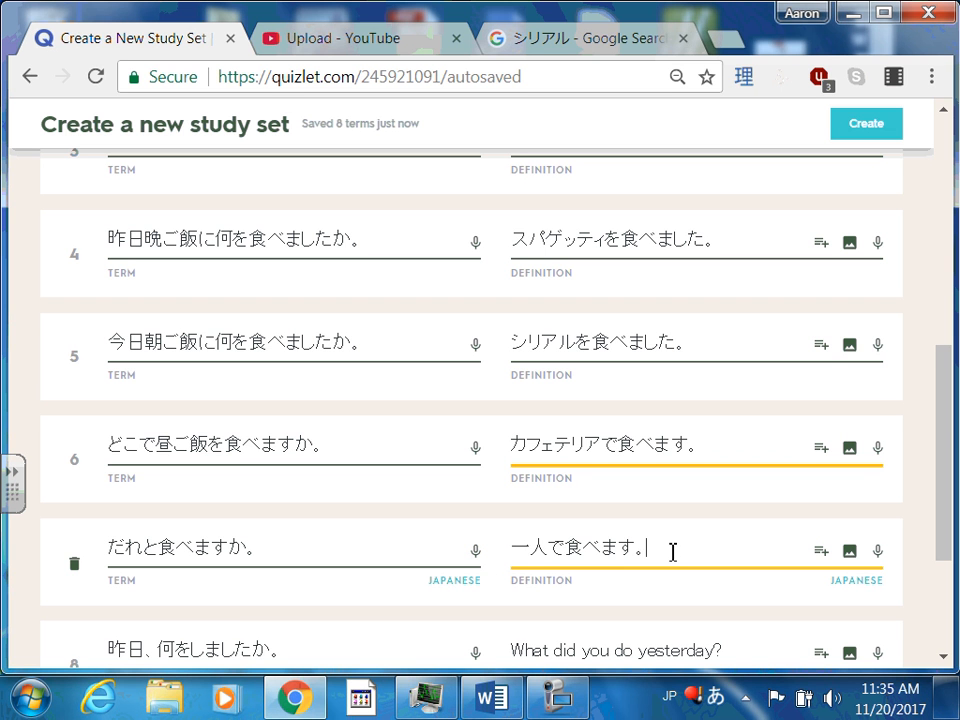
- Clear the English definition of the eighth card, 昨日、何をしましたか。
scroll(650, 520, down, 2)
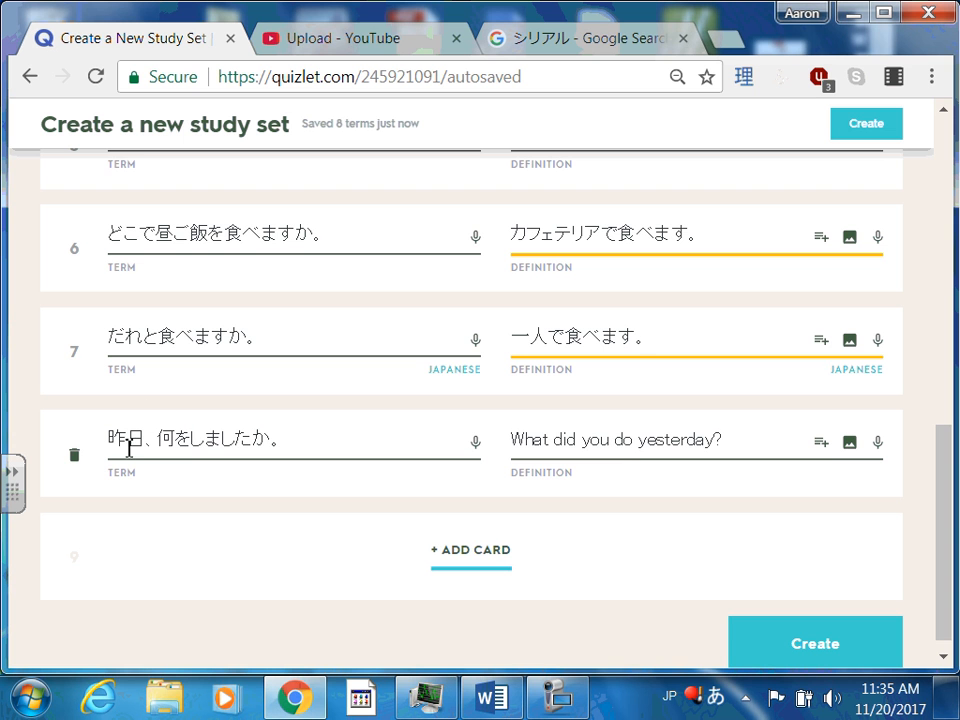
triple_click(754, 435)
key(BackSpace)
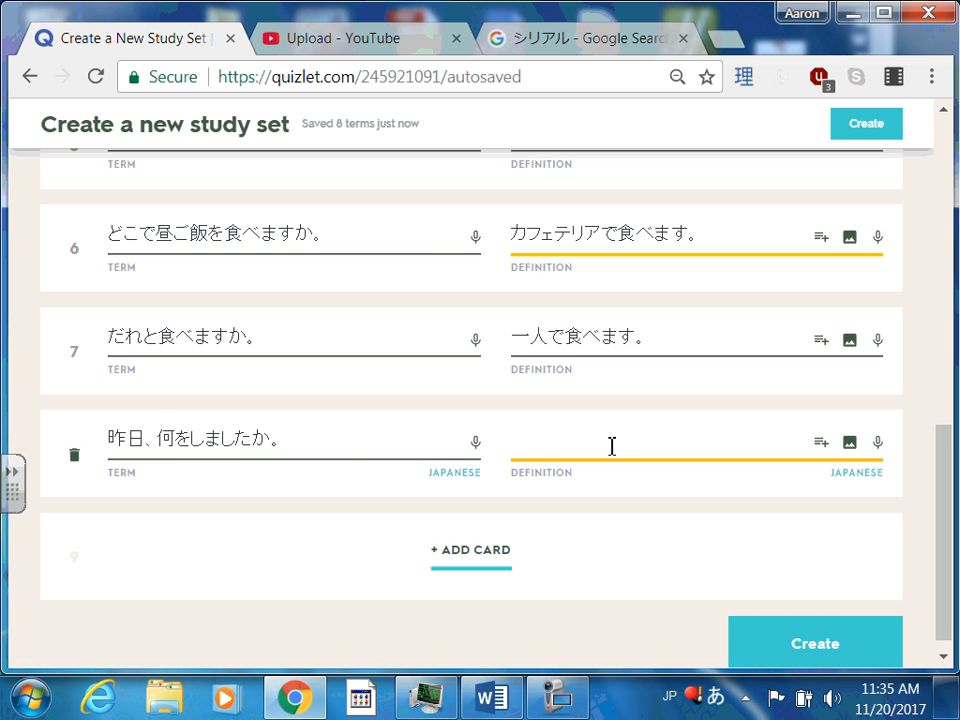
- Enter テレビを見ました。 as a sample answer in the eighth card's definition and erase it
text(erebi)
key(space)
text(womimashita)
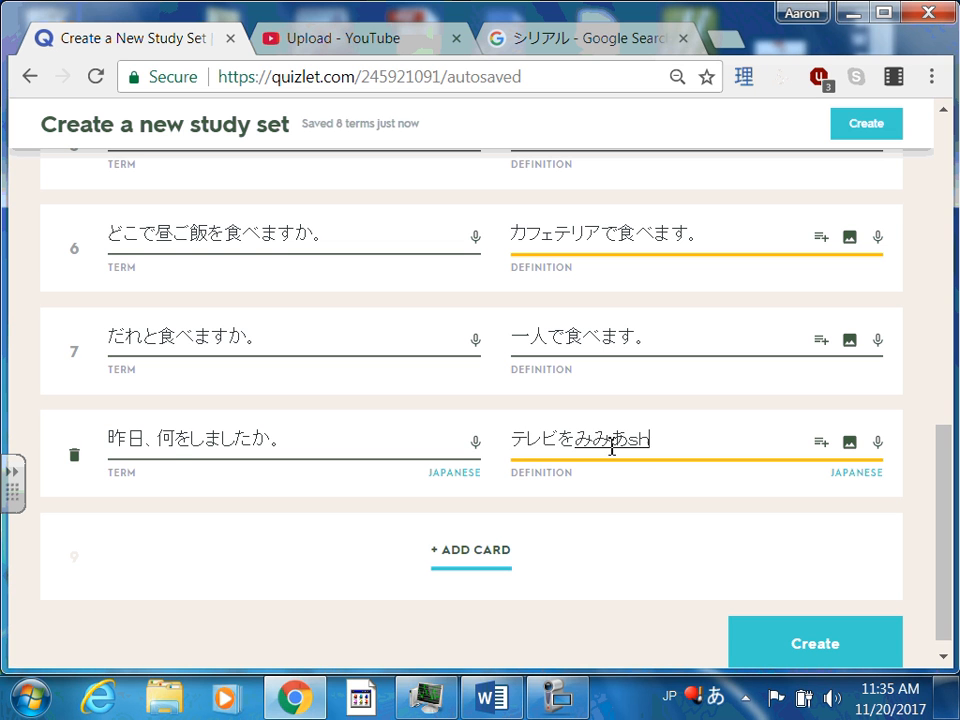
key(BackSpace)
key(BackSpace)
key(BackSpace)
text(mashita)
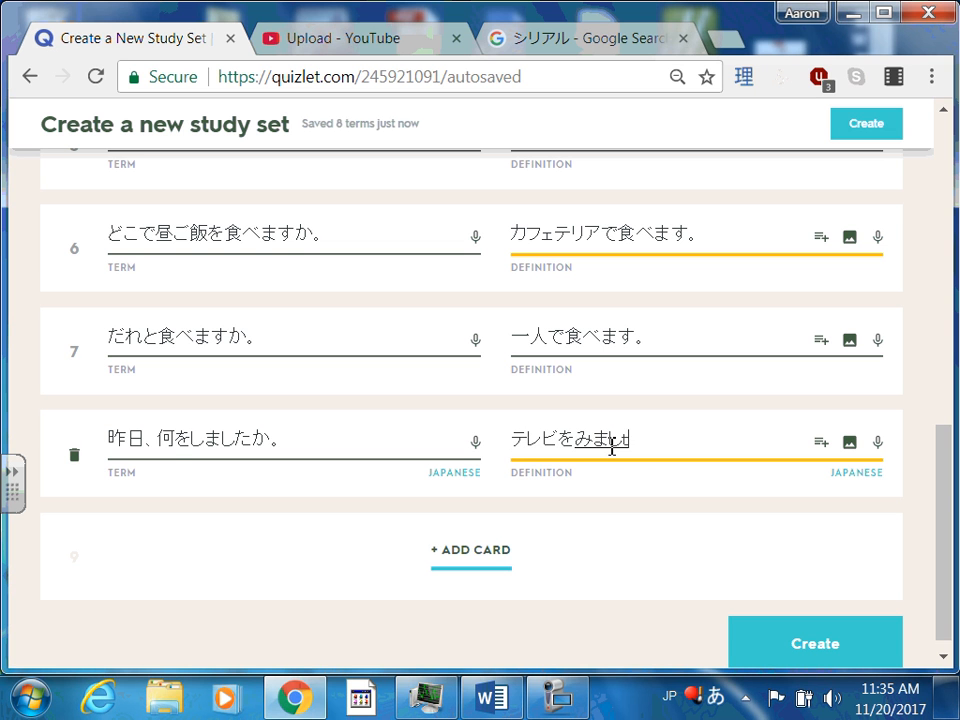
key(space)
text(.)
key(Return)
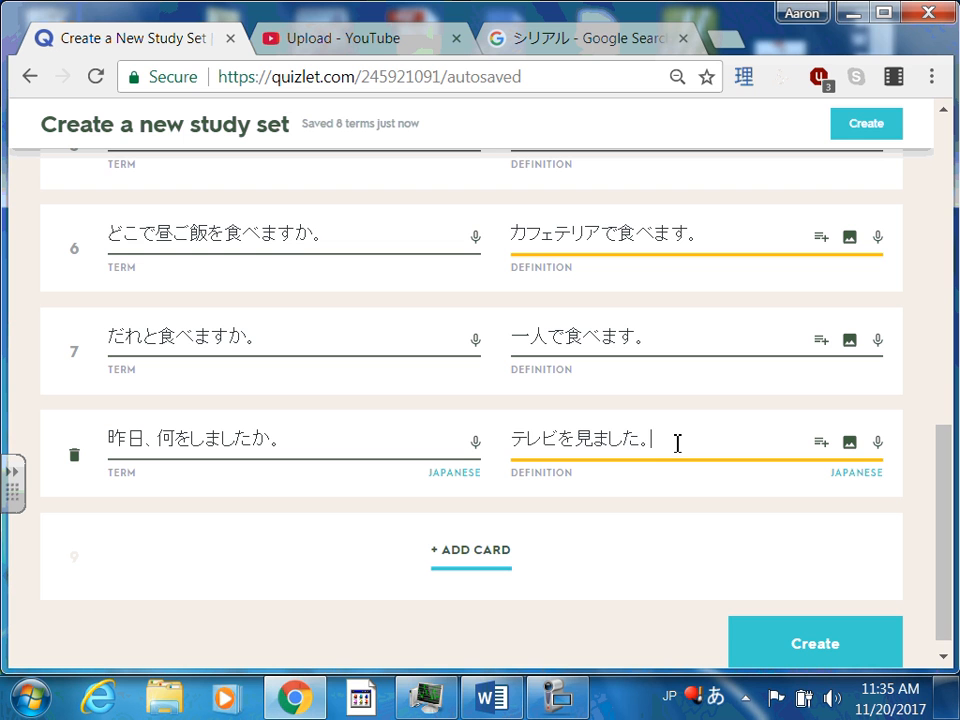
key(BackSpace)
key(BackSpace)
key(BackSpace)
key(BackSpace)
key(BackSpace)
key(BackSpace)
key(BackSpace)
- Try the sample answer 本を読みました。 in the eighth card's definition and remove it
text(hon)
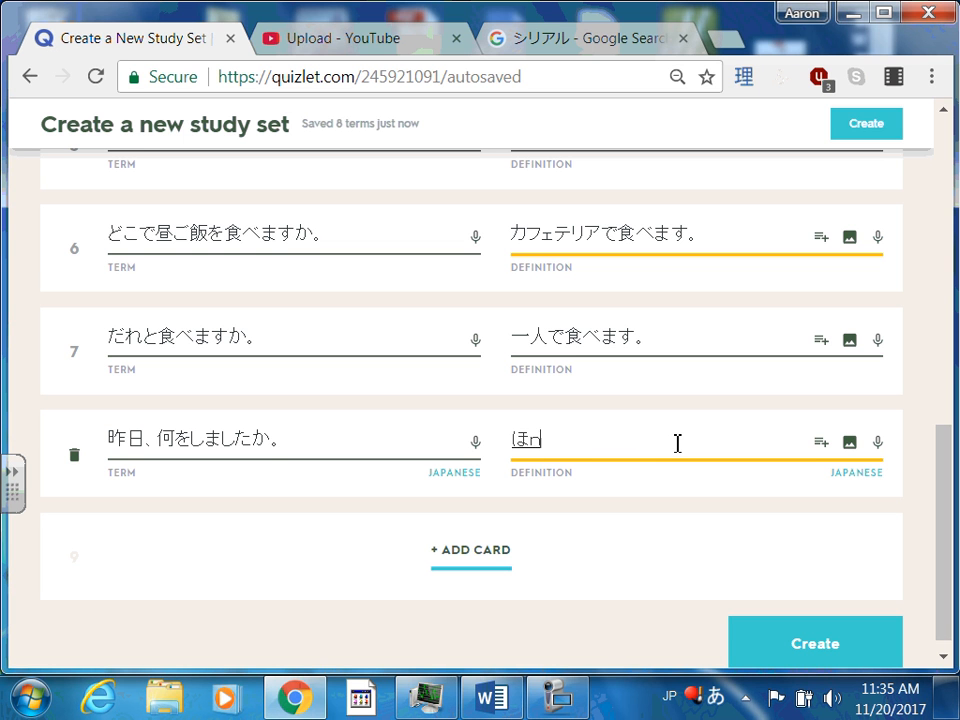
key(space)
text(woyomimashita)
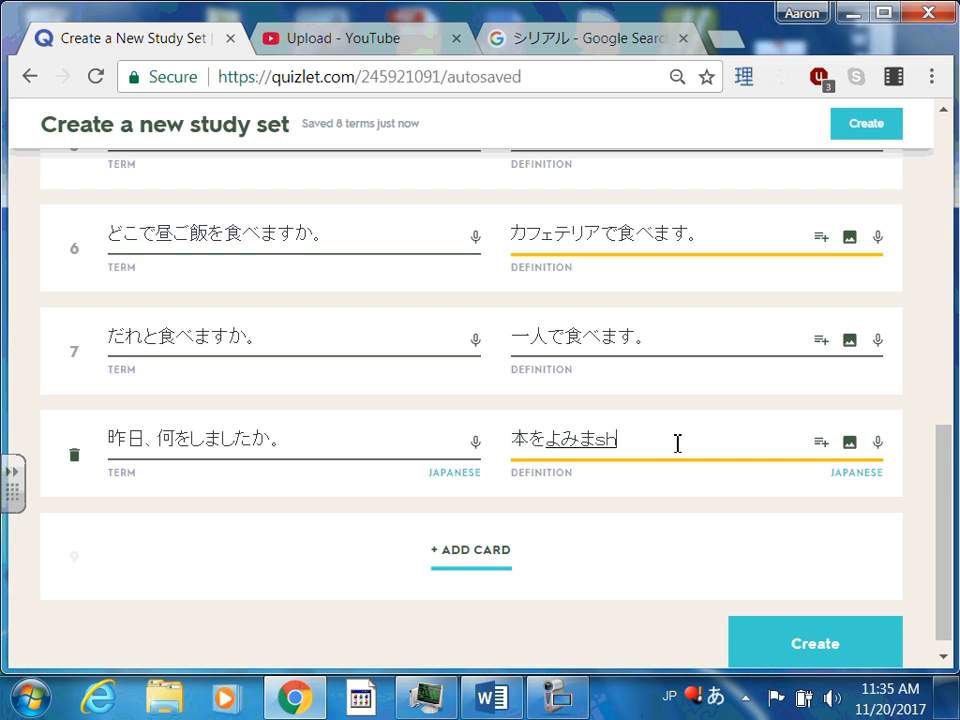
key(space)
text(.)
key(Return)
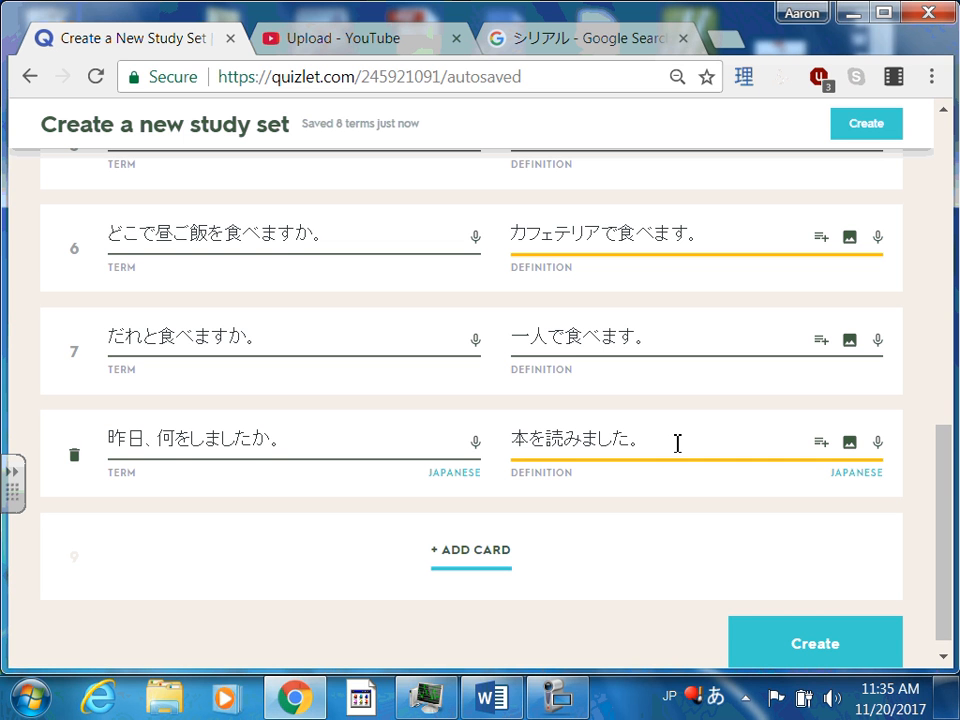
key(BackSpace)
key(BackSpace)
key(BackSpace)
key(BackSpace)
key(BackSpace)
key(BackSpace)
key(BackSpace)
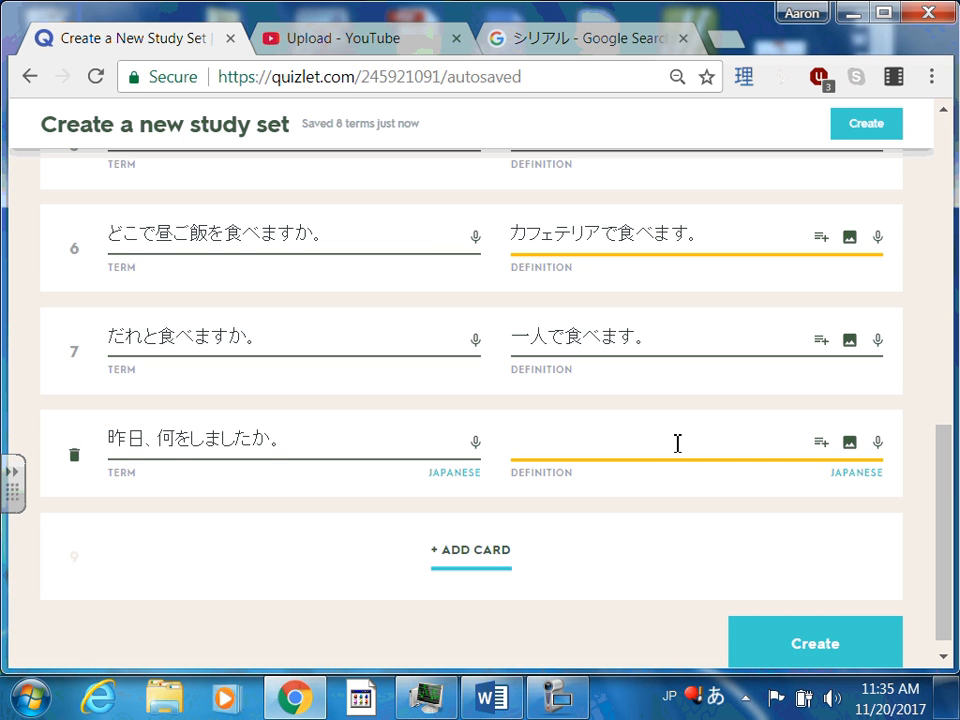
- Draft a sample answer starting with テレビゲームを in the eighth card's definition and delete it
text(terebige-mu)
key(space)
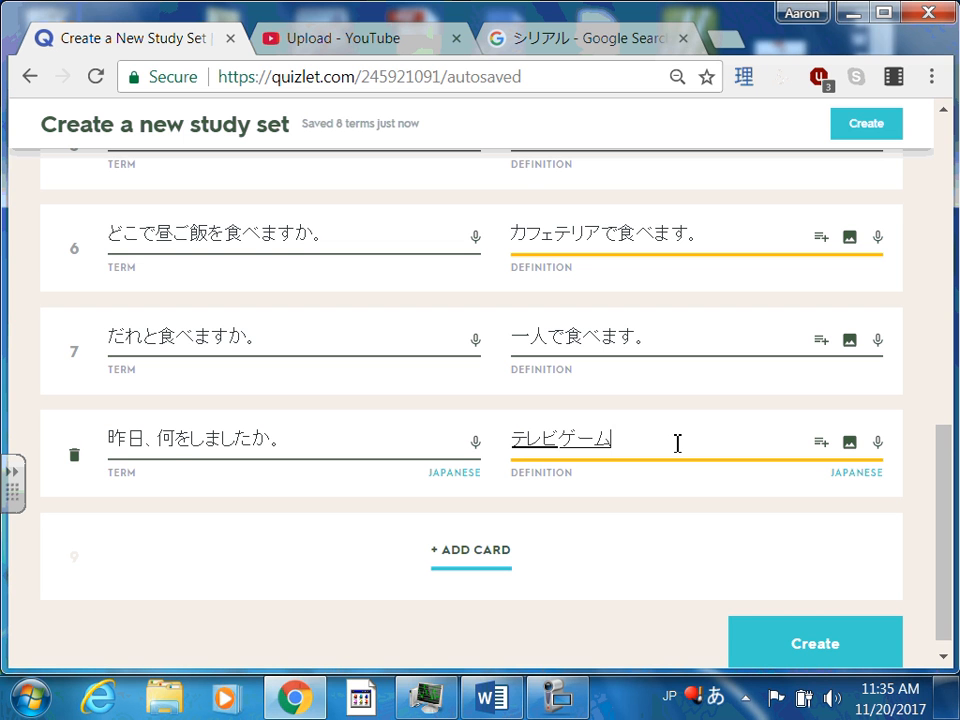
key(Return)
text(wo)
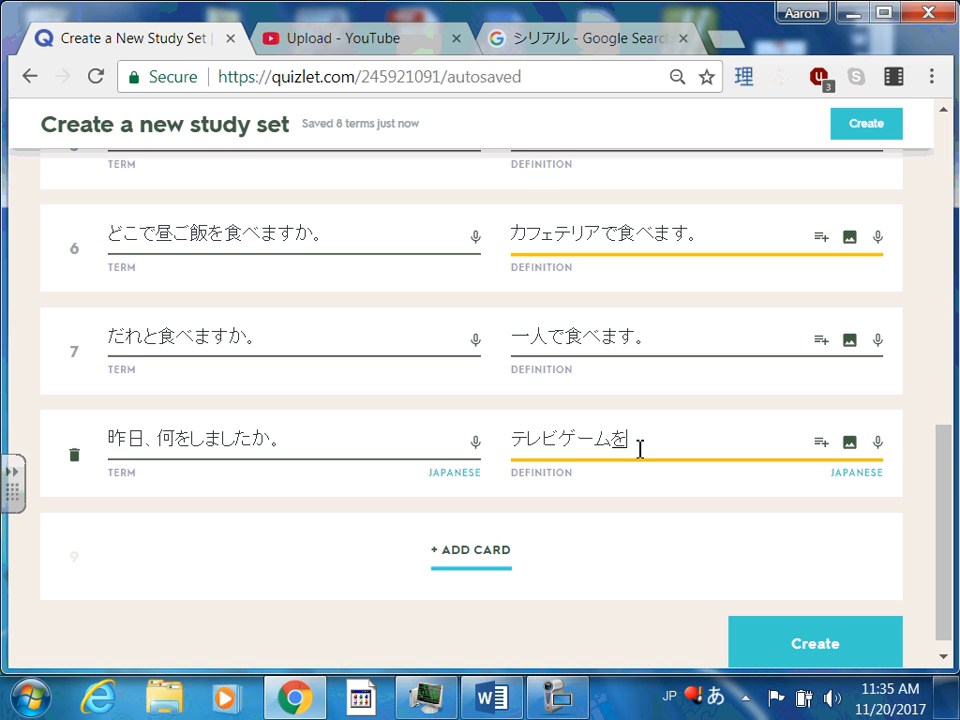
text(shimashit)
key(BackSpace)
key(BackSpace)
key(BackSpace)
key(BackSpace)
key(BackSpace)
key(BackSpace)
key(BackSpace)
key(BackSpace)
key(BackSpace)
key(BackSpace)
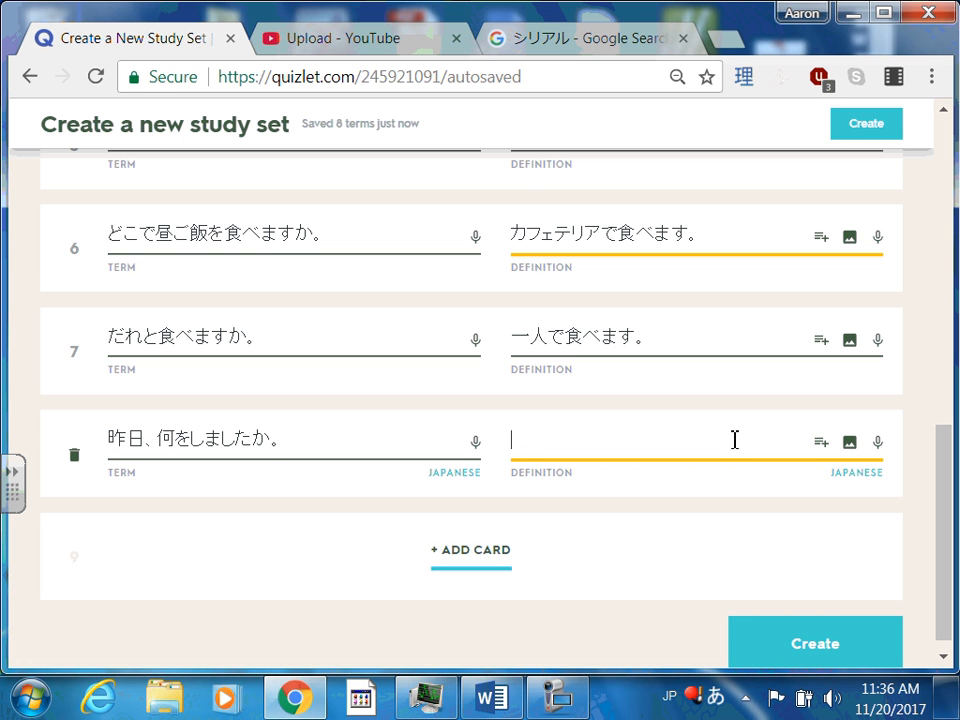
- Try 勉強しました。 as a sample answer in the eighth card's definition and clear it
text(enkyou)
key(space)
text(shima)
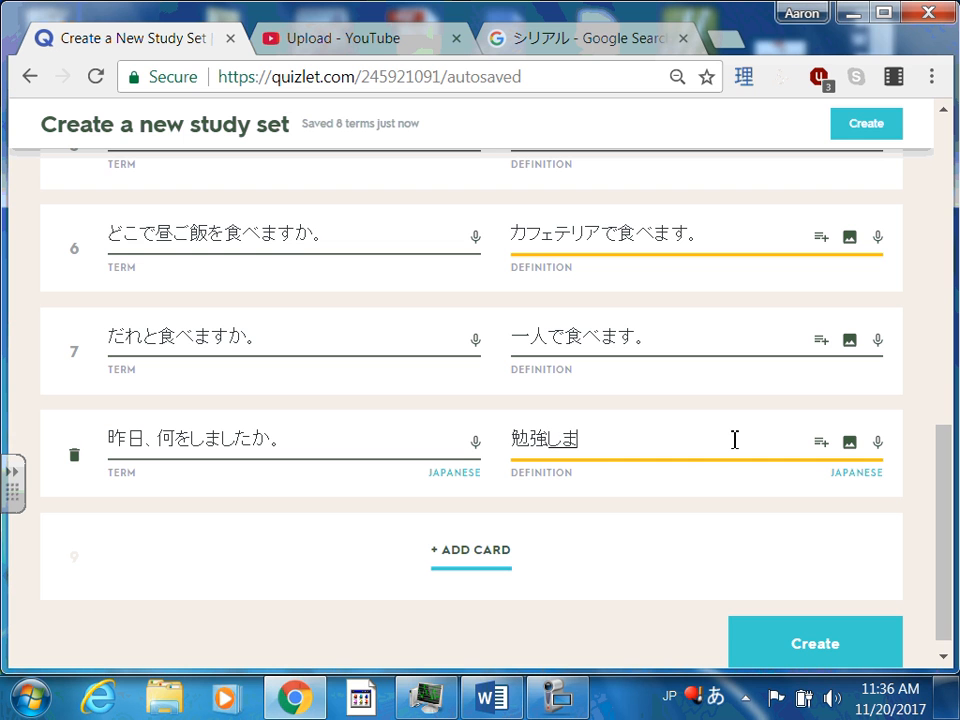
text(shita.)
key(Return)
key(BackSpace)
key(BackSpace)
key(BackSpace)
key(BackSpace)
key(BackSpace)
key(BackSpace)
- Fill in the eighth card's definition with the Japanese answer ともだちと話しました。
text(to)
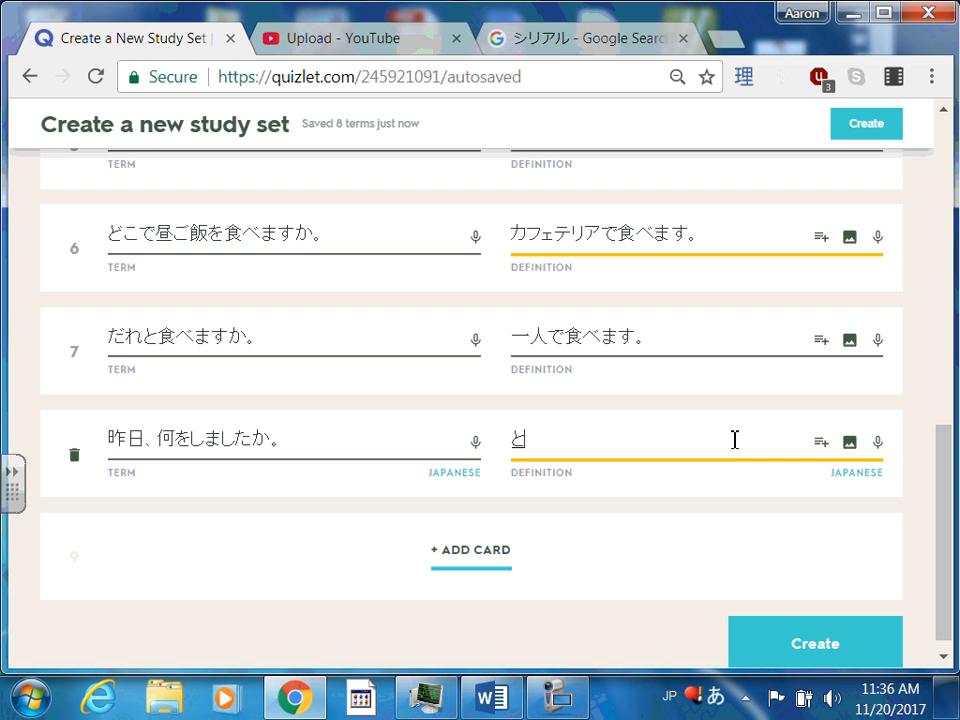
text(modachi)
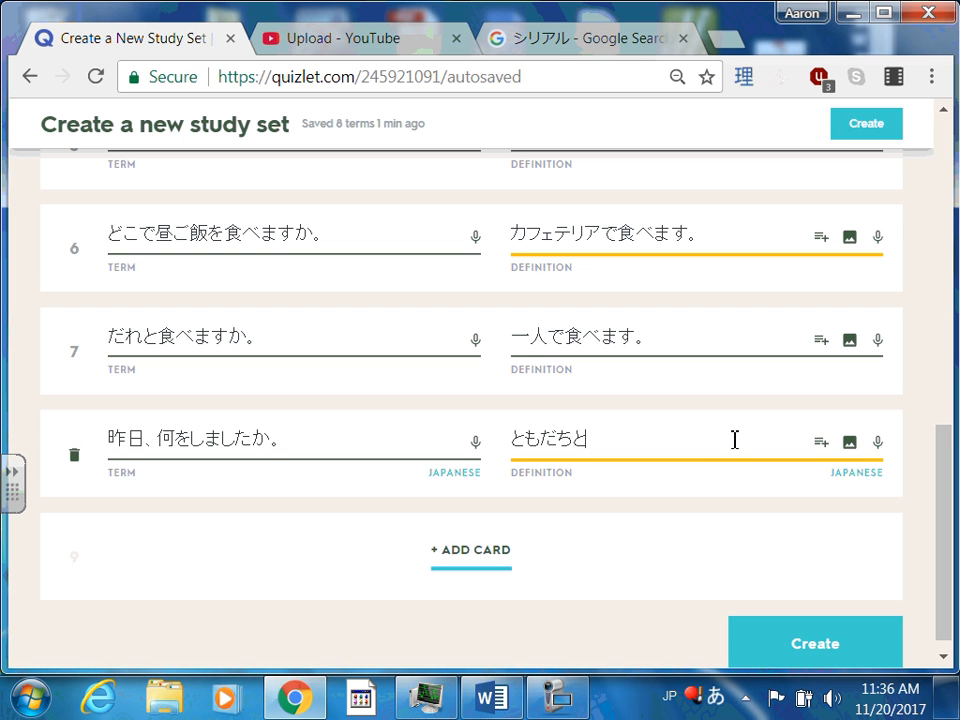
text(tohanashima)
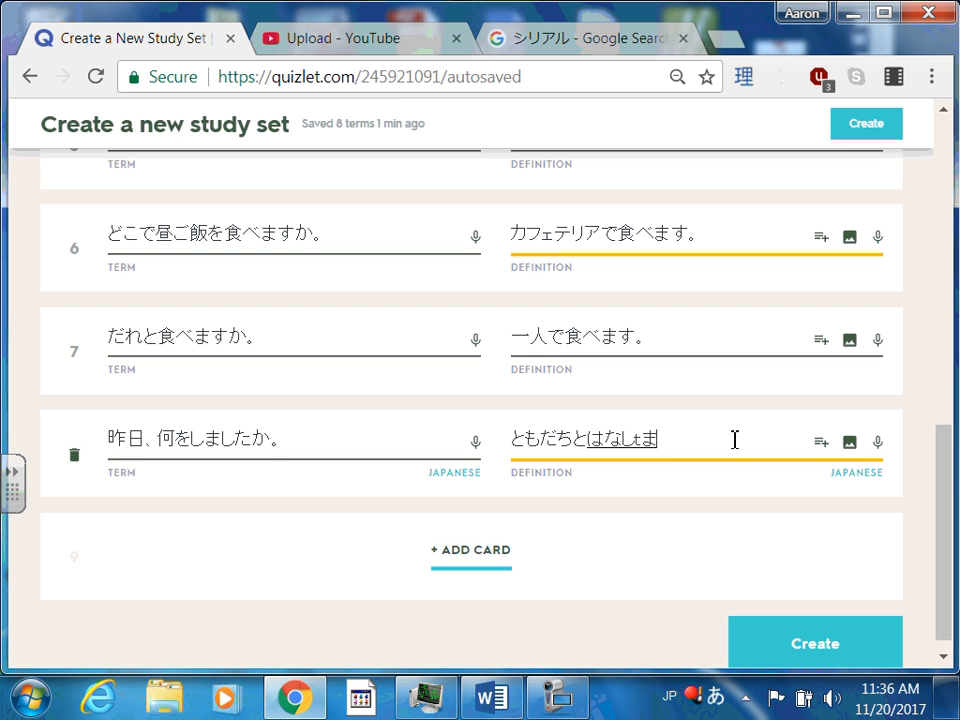
text(shita)
key(space)
text(.)
key(Return)
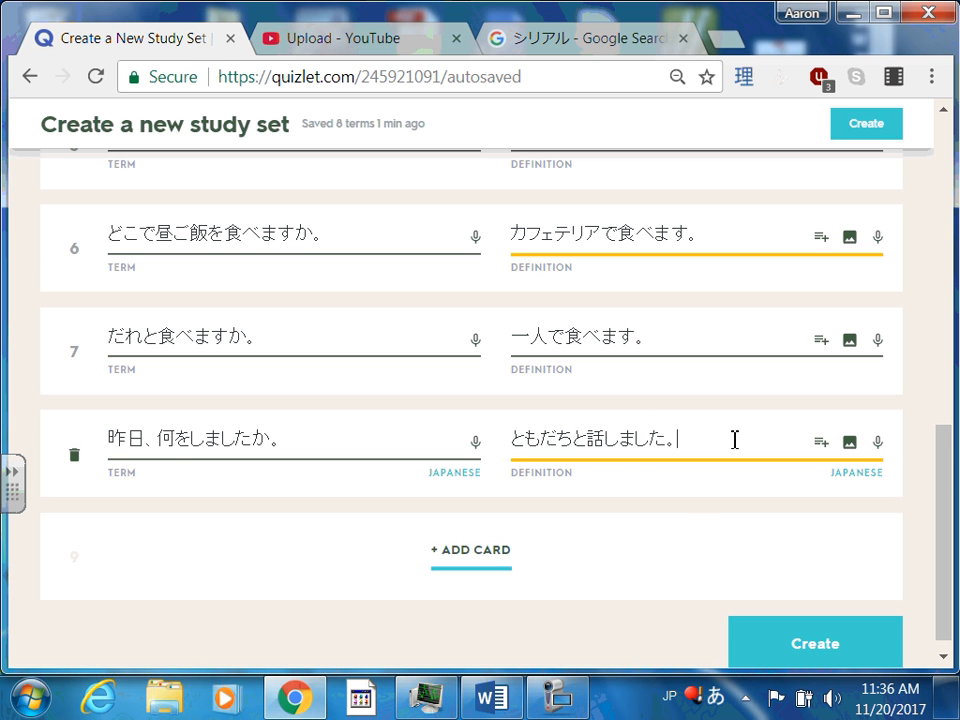
- Append "demo copy" to the study set title so it reads "Level 1 ch 4 questions demo copy"
click(549, 706)
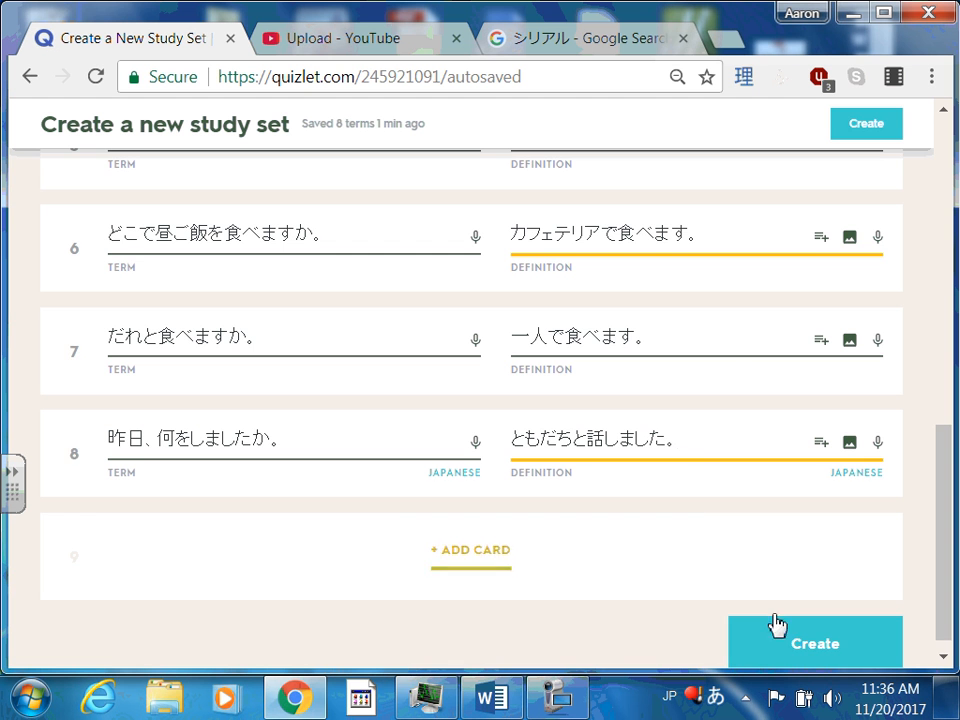
drag(946, 474, 955, 390)
scroll(671, 469, down, 3)
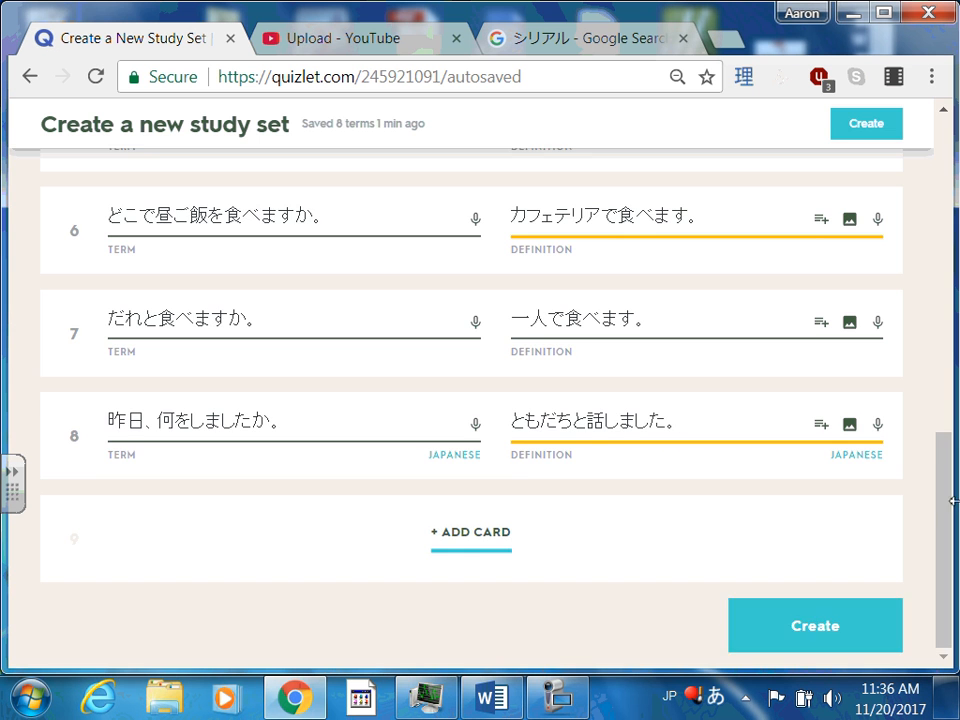
drag(947, 500, 950, 140)
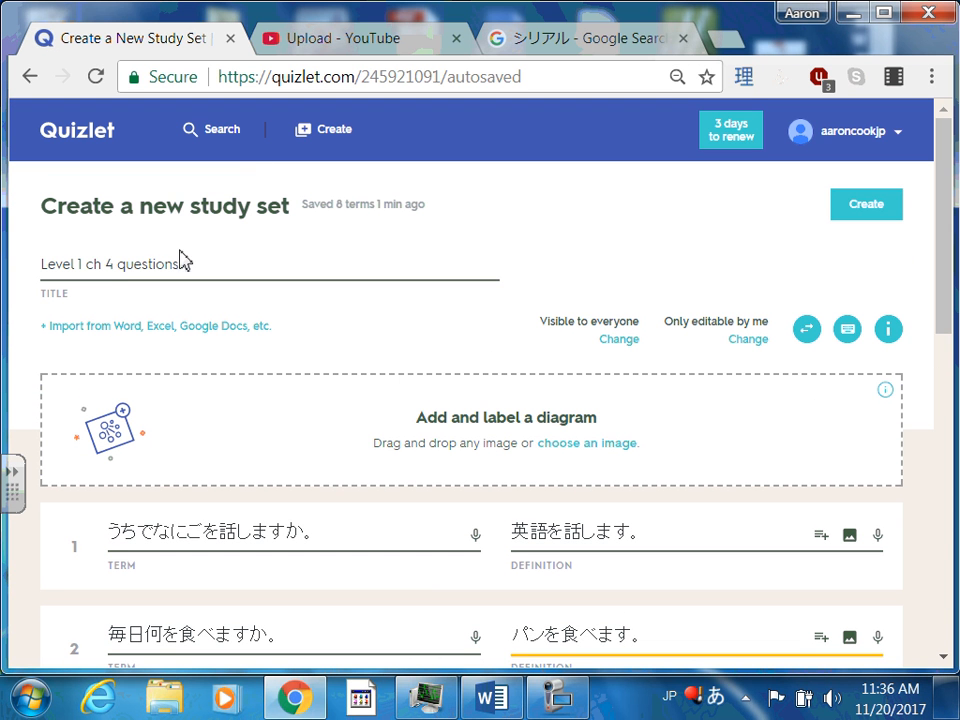
click(216, 264)
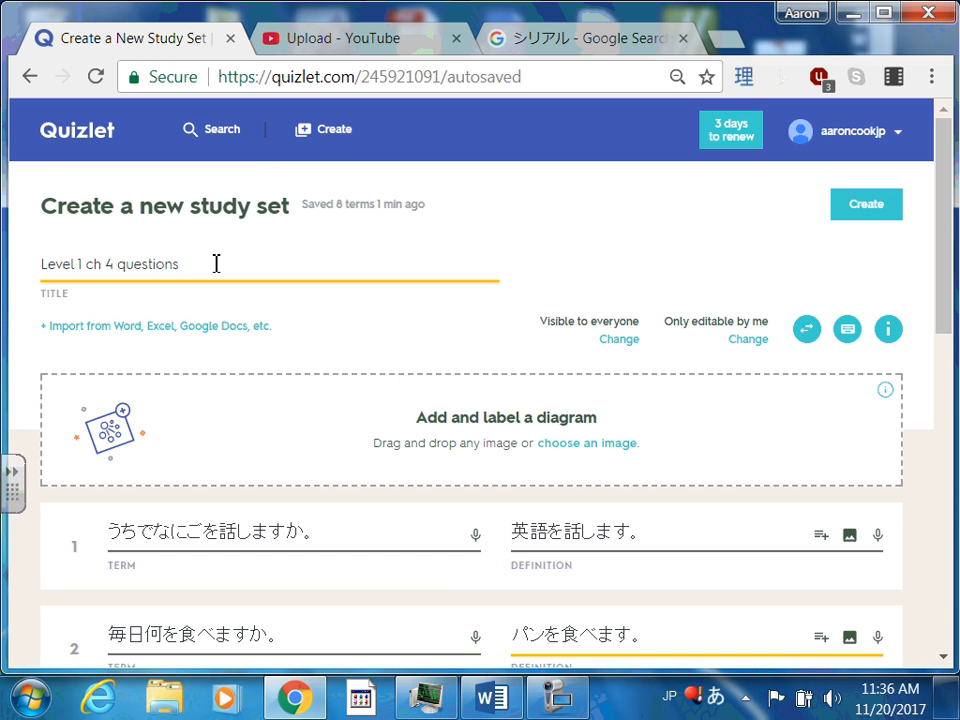
key(Zenkaku_Hankaku)
text(demo copy)
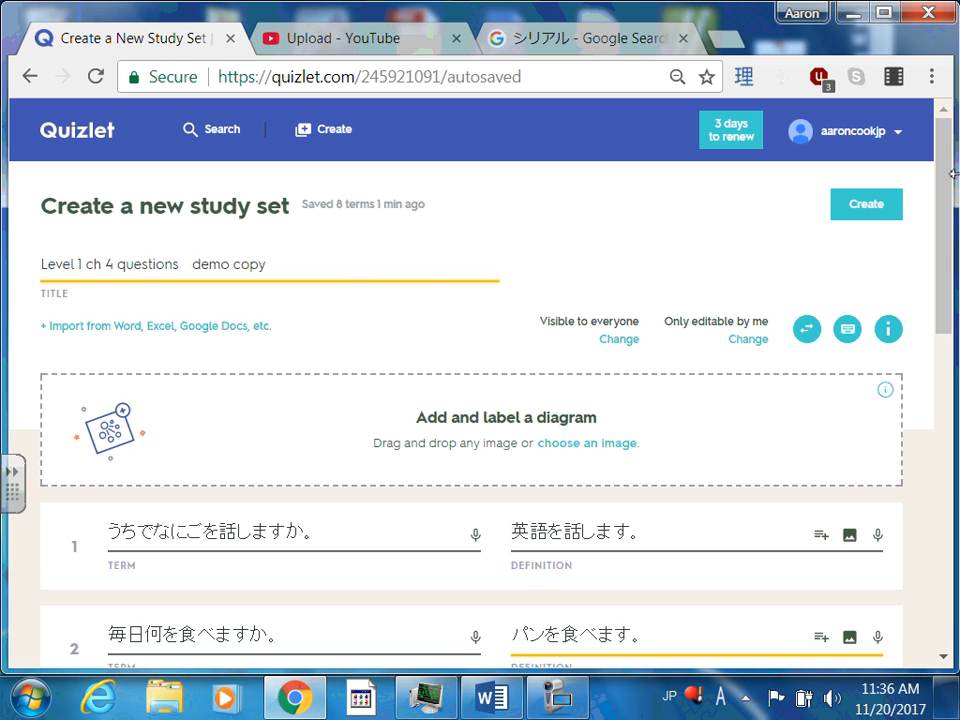
mouse_move(946, 164)
mouse_down()
mouse_move(937, 506)
mouse_move(957, 256)
mouse_move(953, 160)
mouse_up()
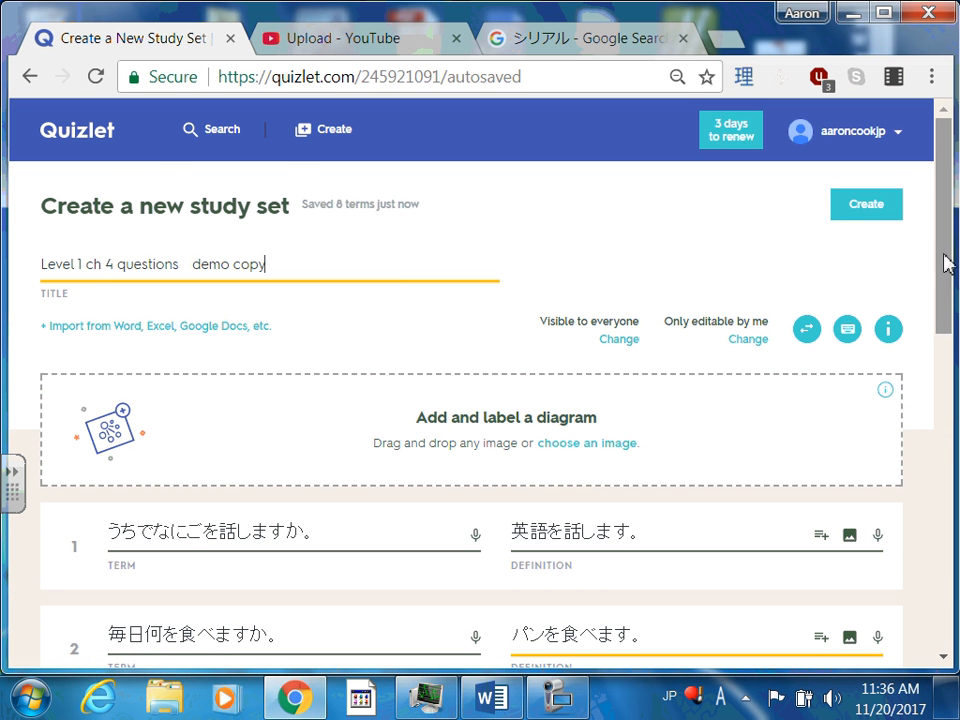
scroll(945, 266, down, 6)
drag(958, 371, 952, 143)
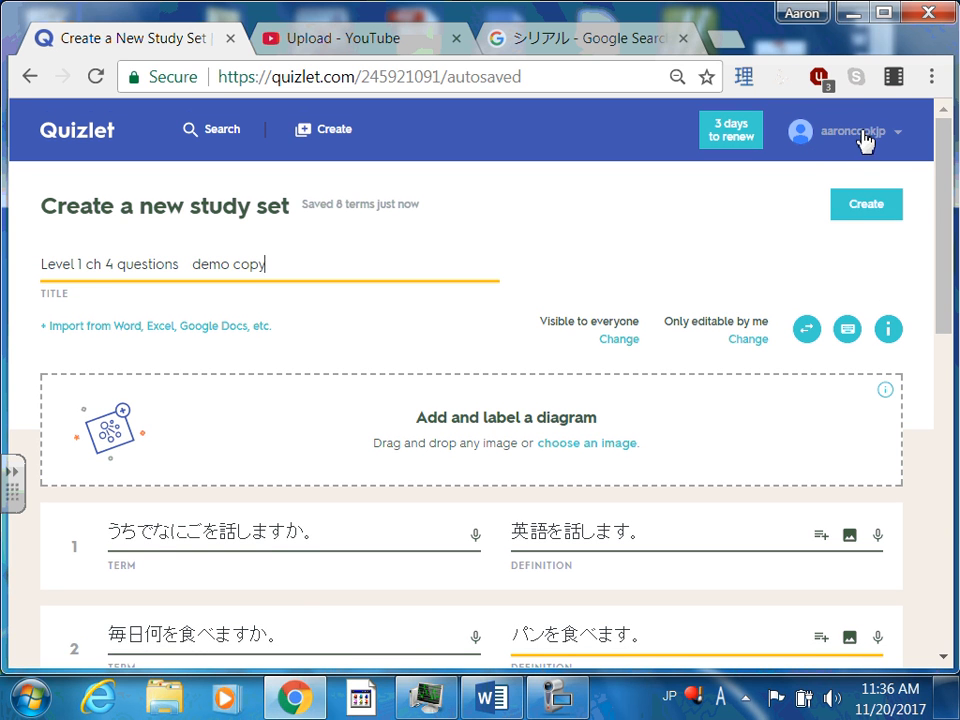
click(679, 261)
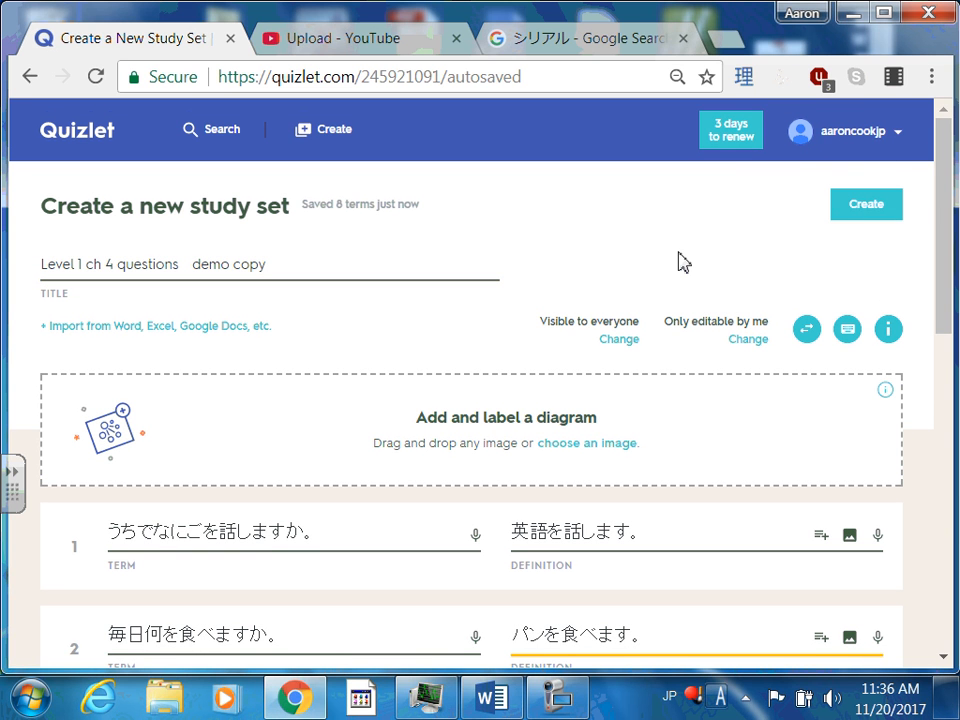
- Reopen the auto-saved draft "Level 1 ch 4 questions demo copy" from the account's latest activity
click(848, 131)
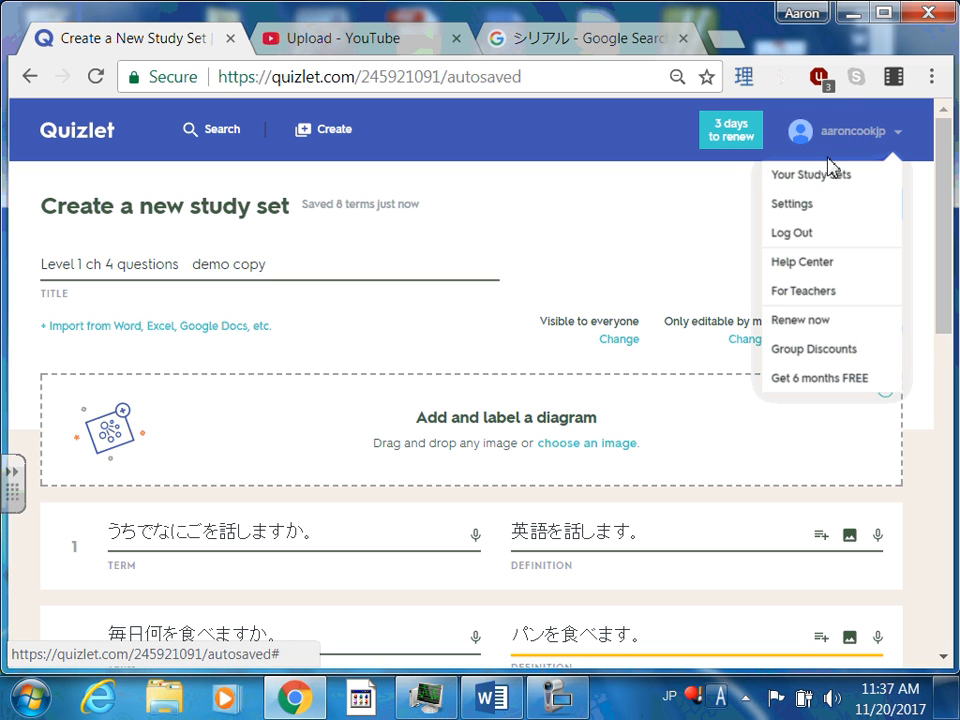
click(817, 194)
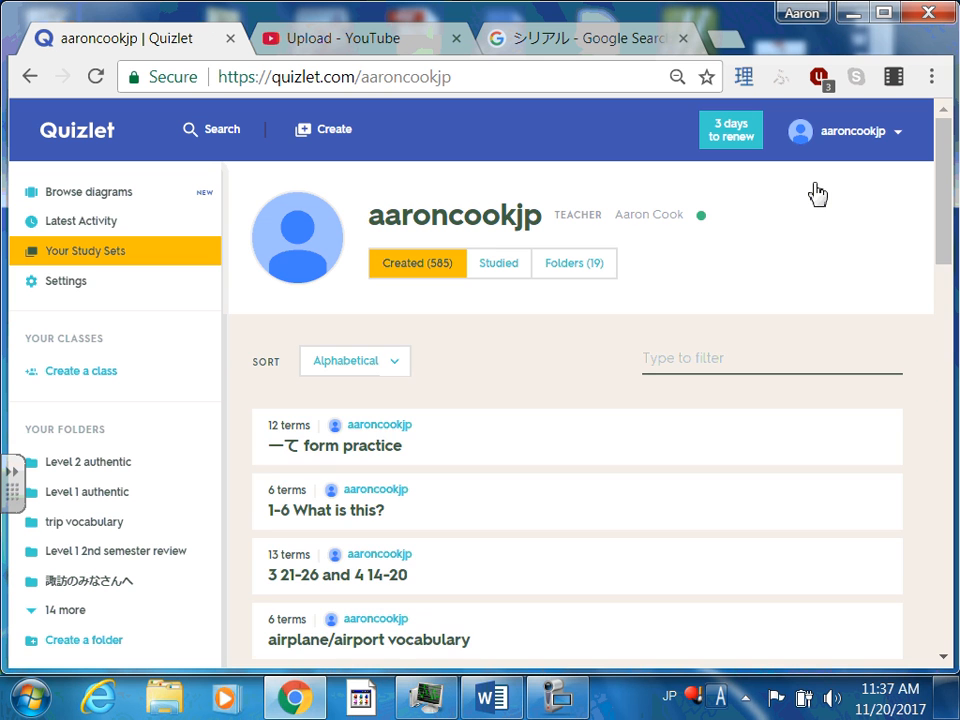
click(104, 226)
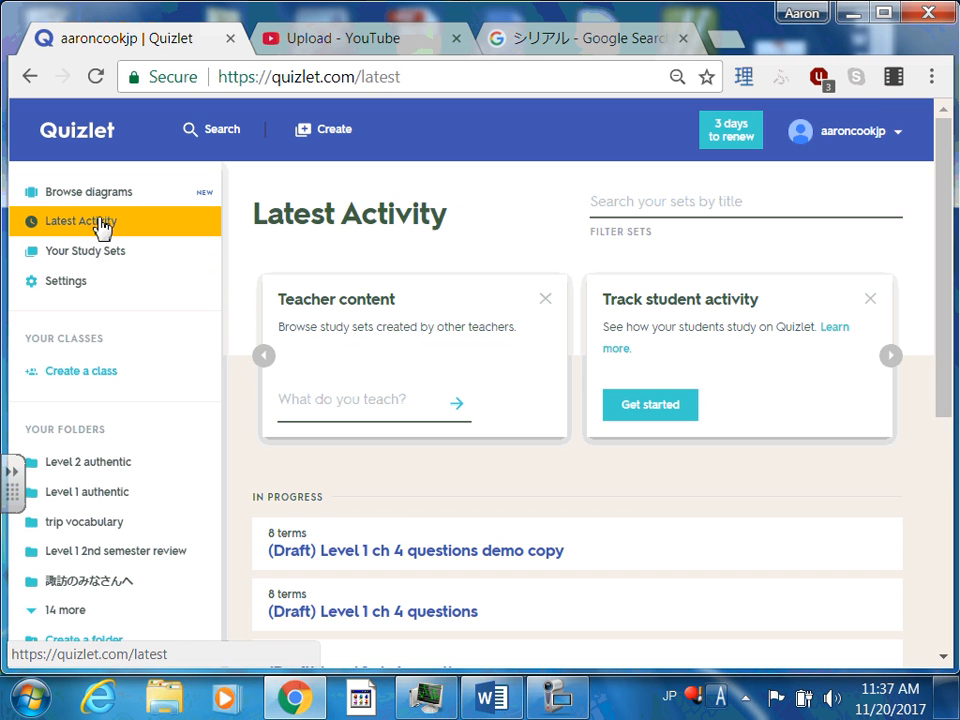
click(405, 558)
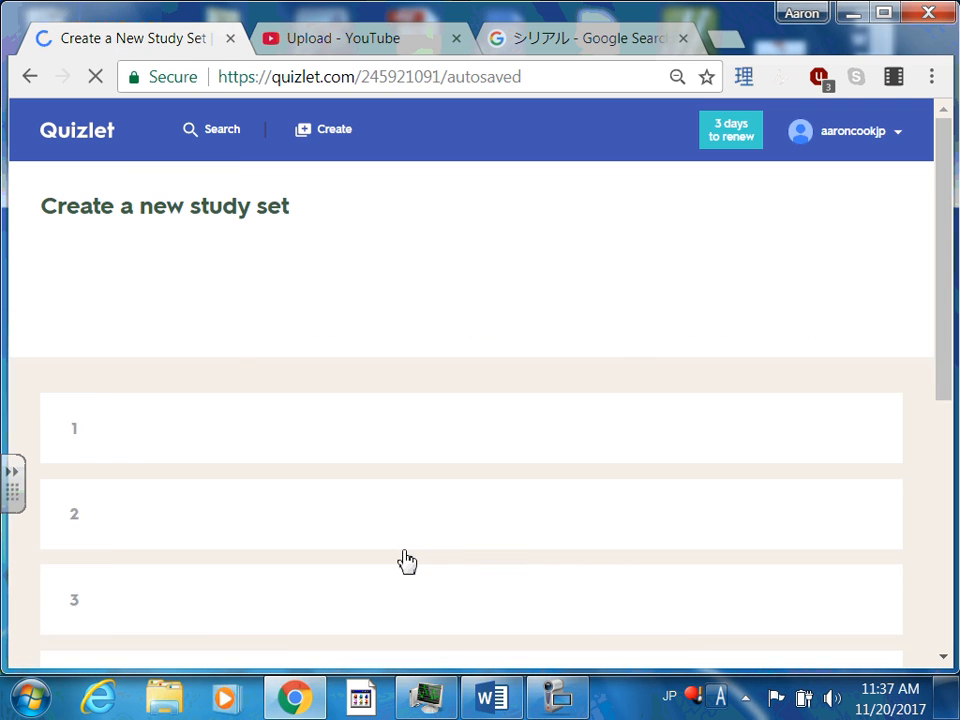
- Create the study set from the reopened draft and dismiss the sharing options
scroll(875, 260, down, 1)
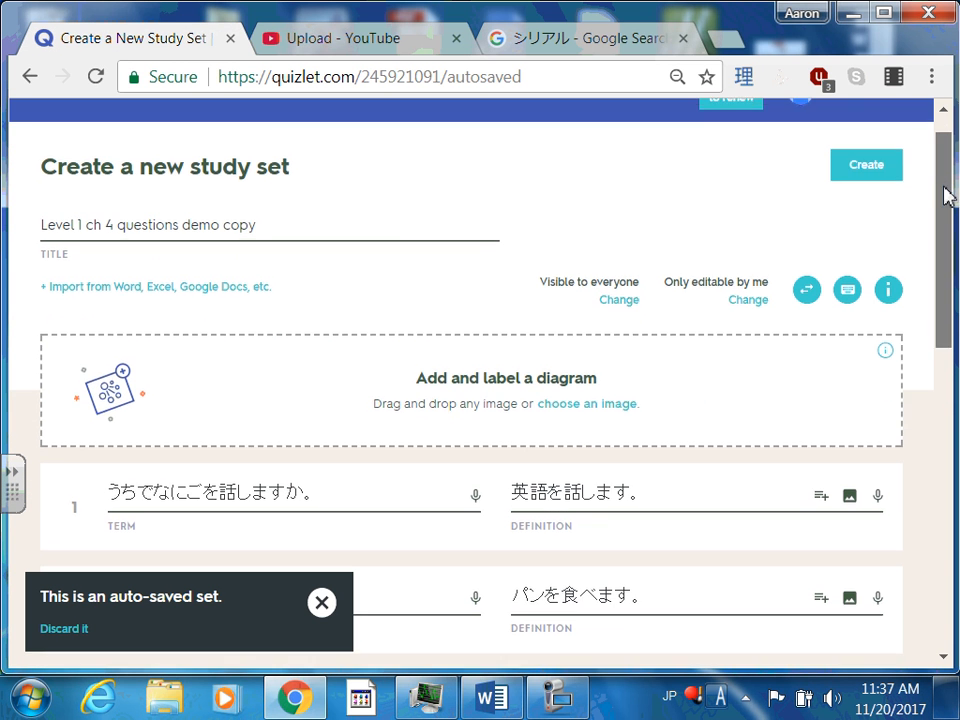
click(857, 170)
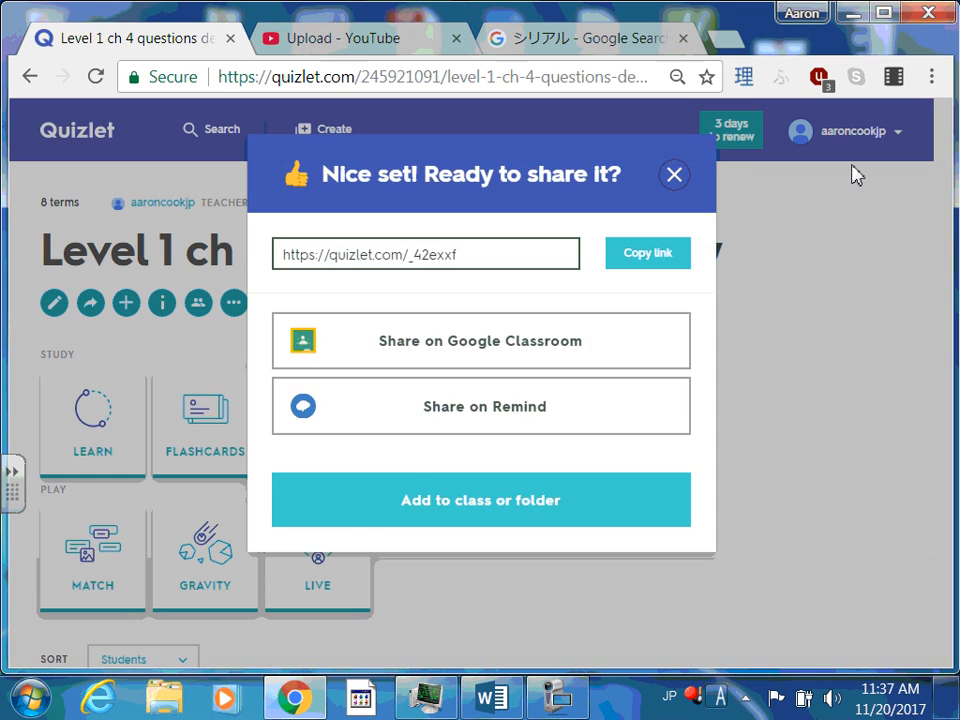
click(675, 178)
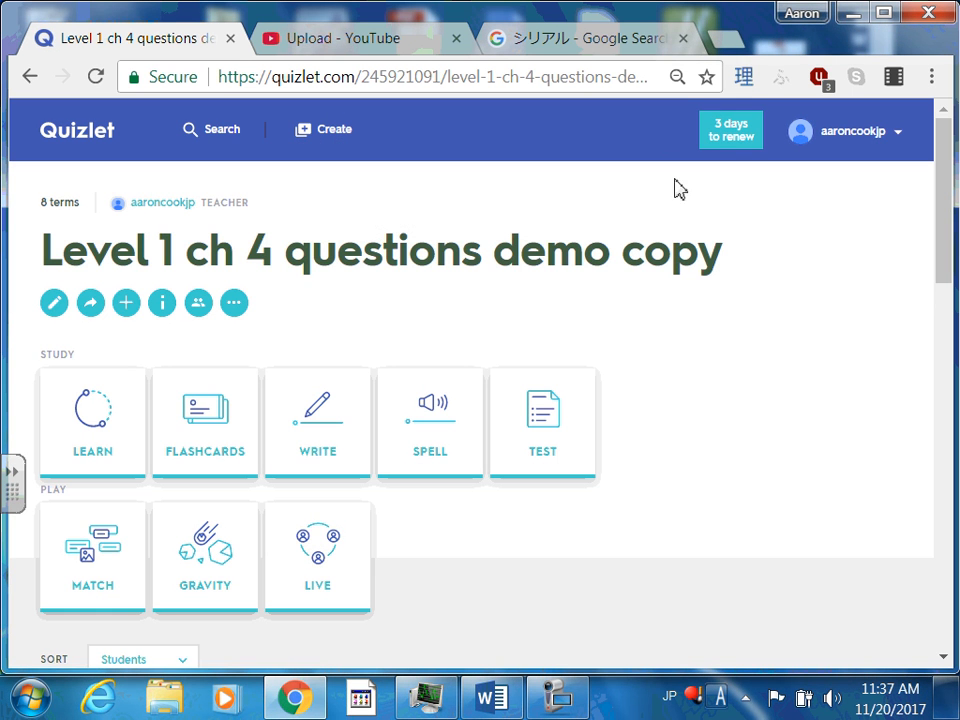
- Study the new set as flashcards, flipping the first two question cards to their Japanese answers
click(198, 414)
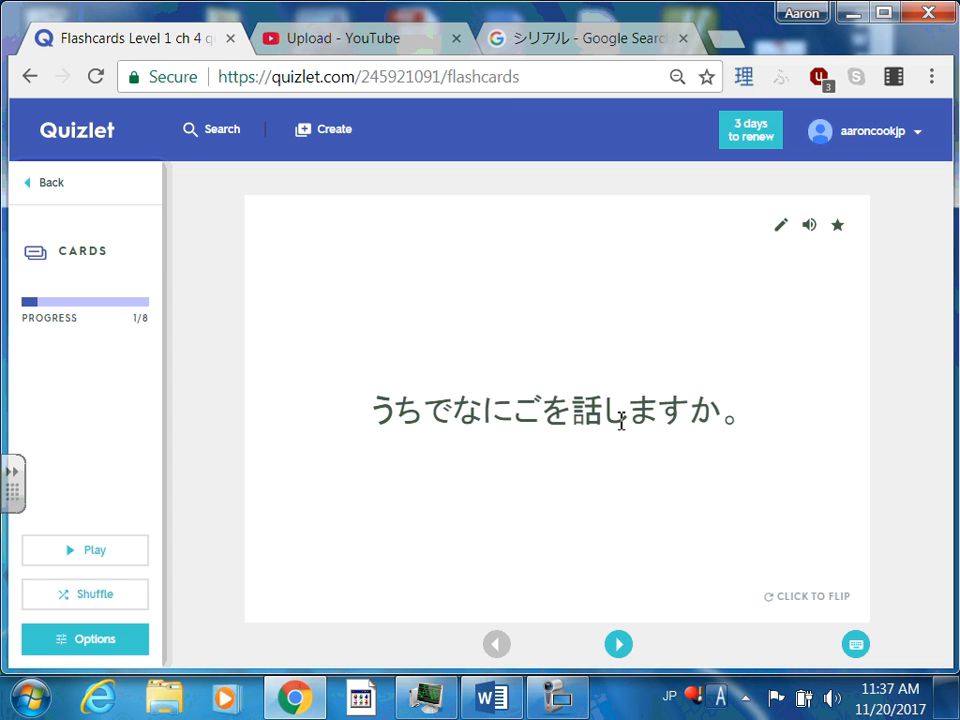
click(795, 605)
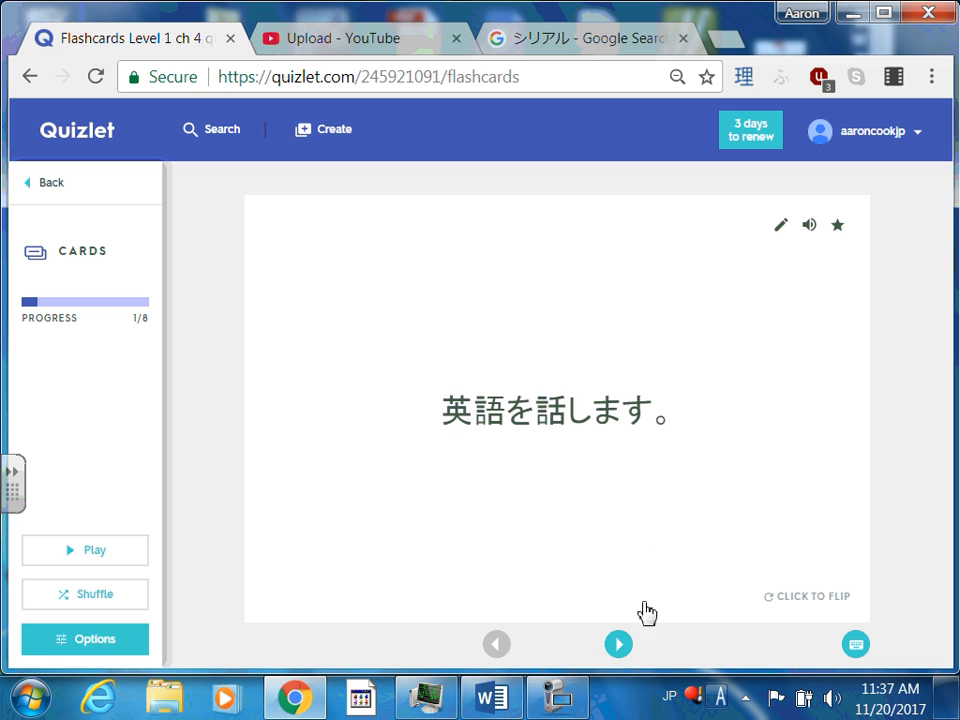
click(619, 644)
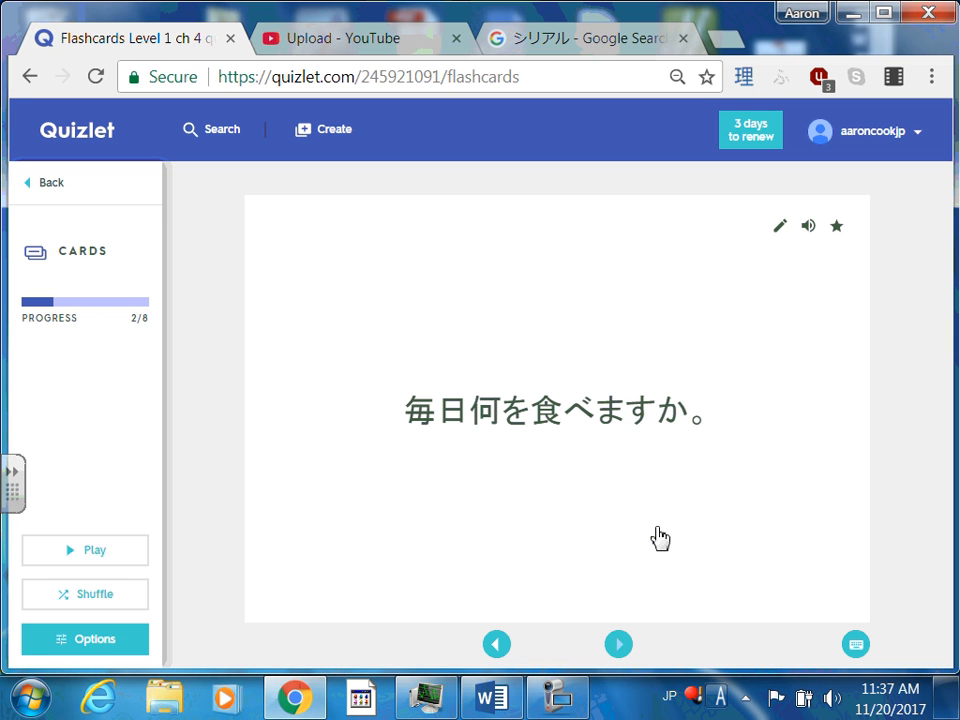
click(705, 575)
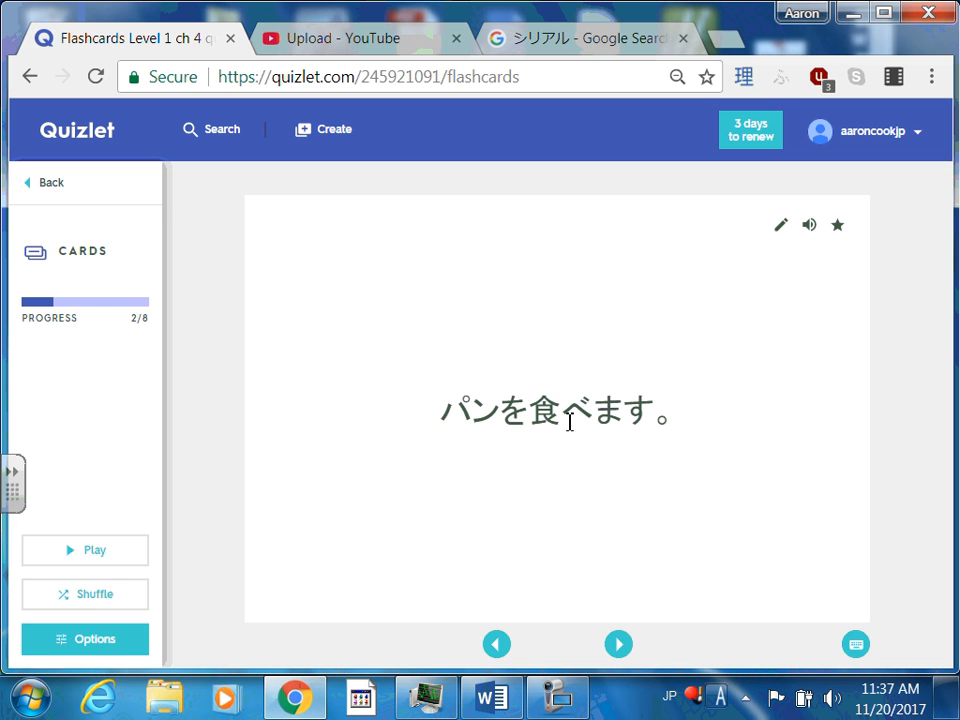
- Shuffle the flashcards and go through to the third card, flipping the second and third questions to their answers
click(83, 600)
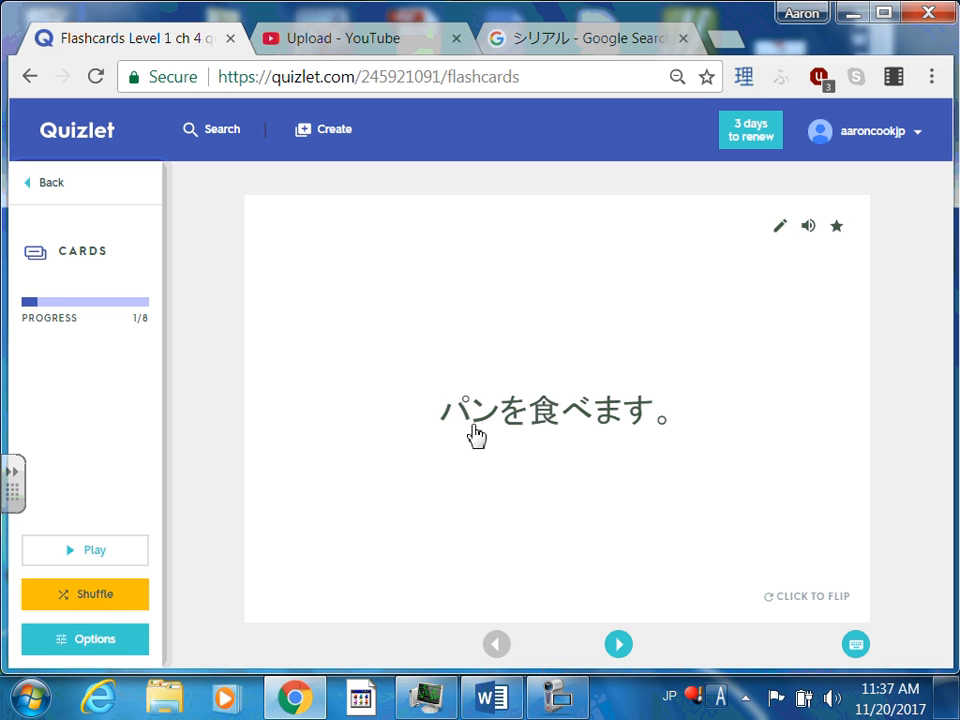
click(112, 645)
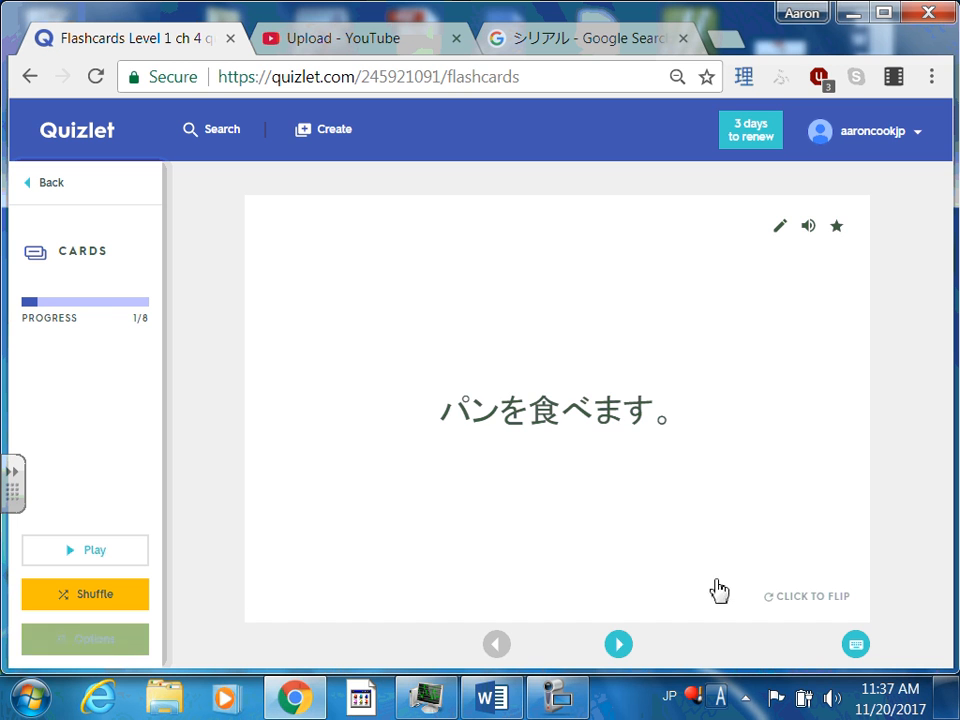
click(624, 643)
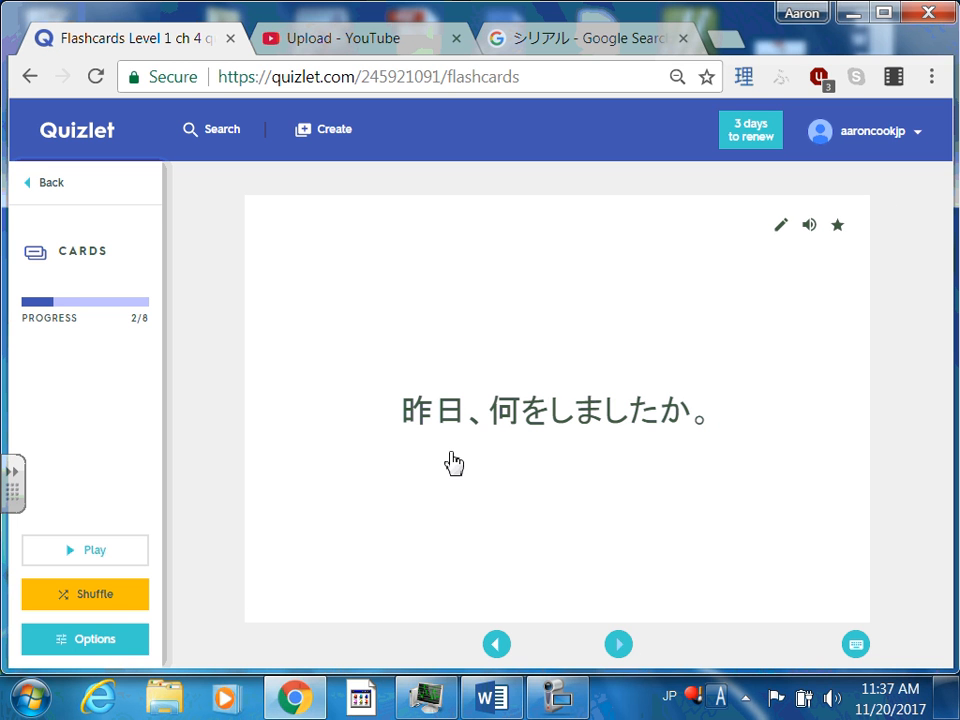
click(632, 602)
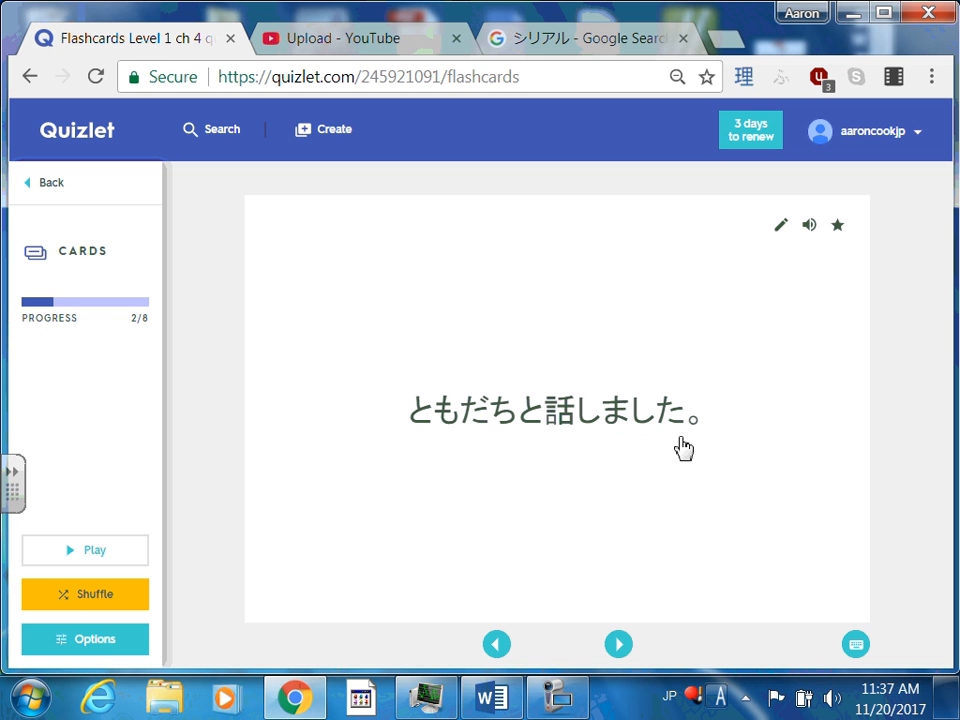
click(622, 647)
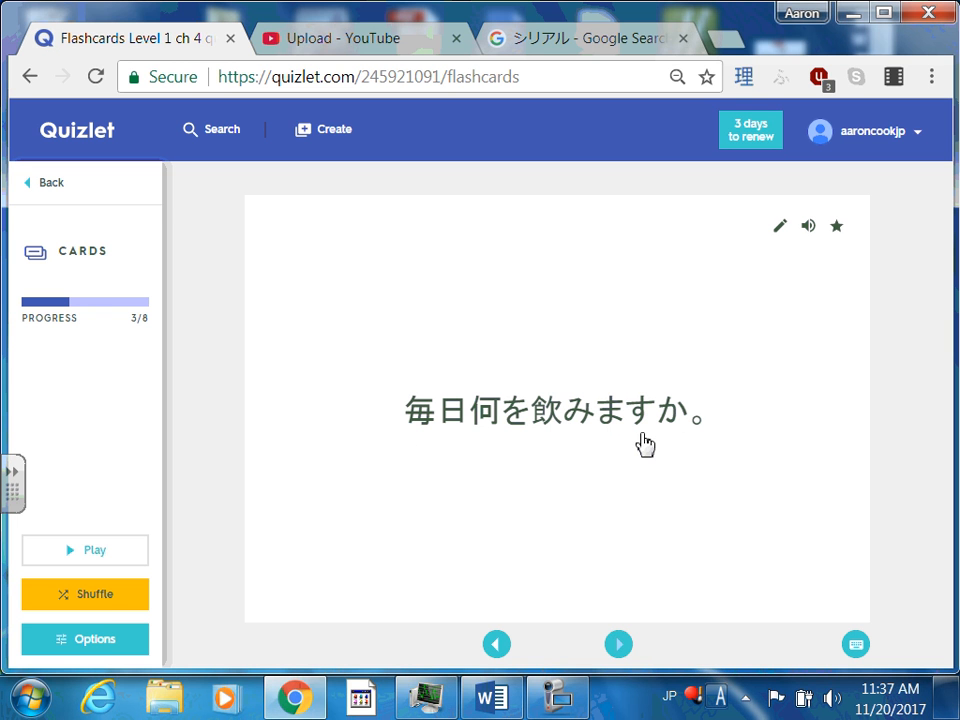
click(556, 584)
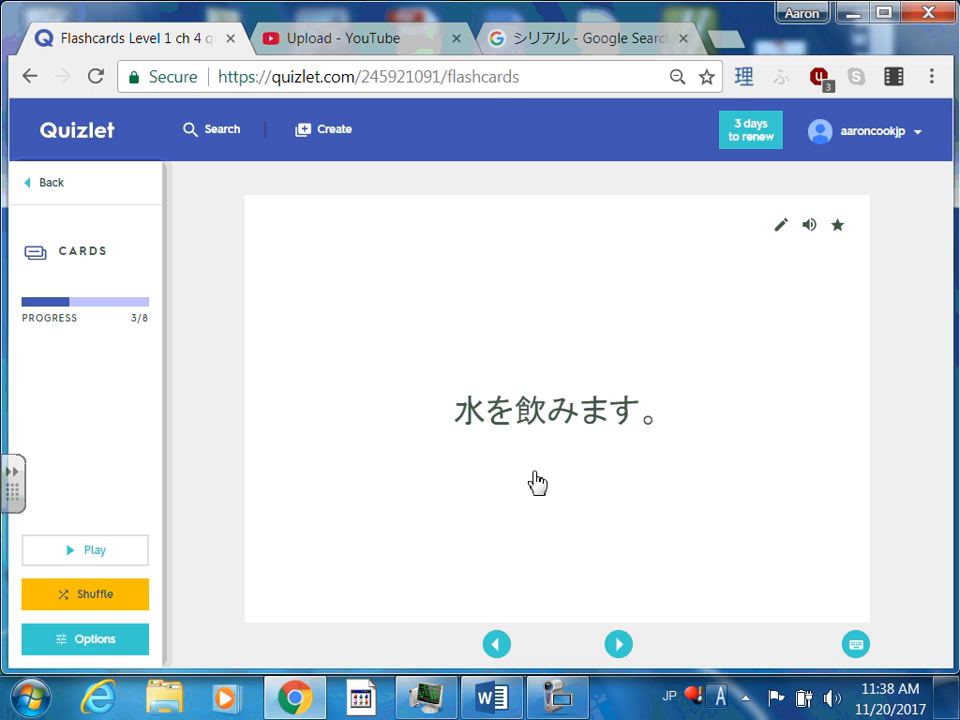
click(563, 710)
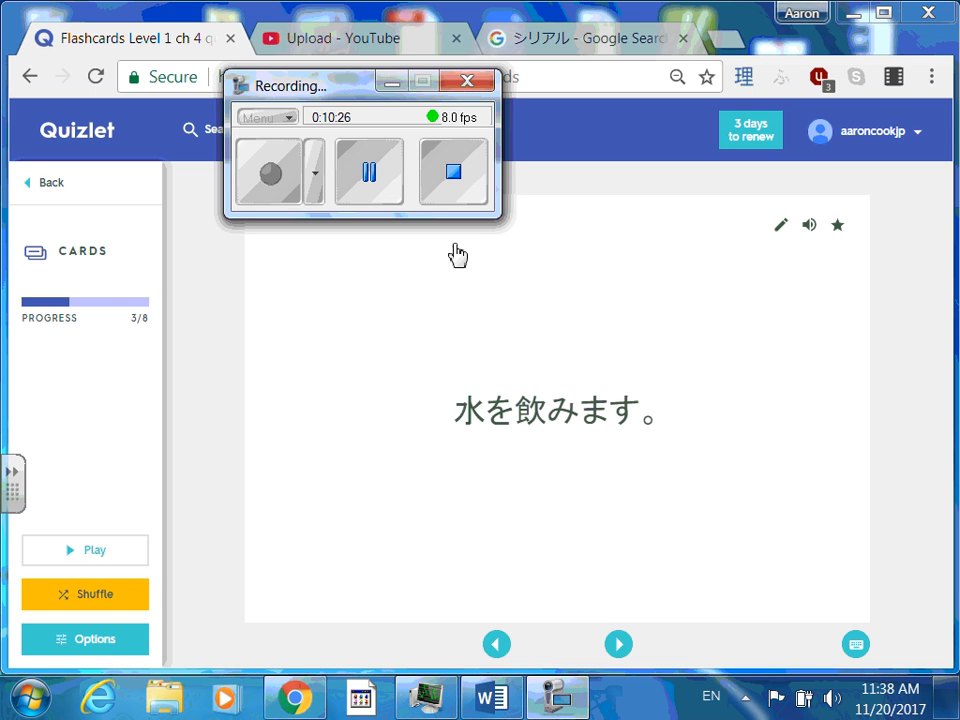